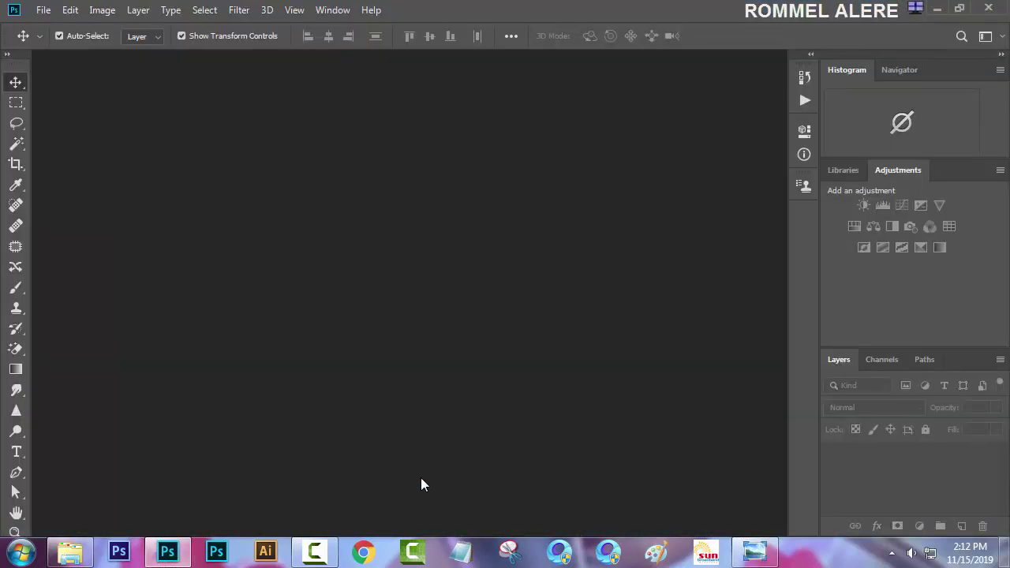
Create a new document from the 7 x 5 in, 300 ppi Default Photoshop Size photo preset
click(44, 11)
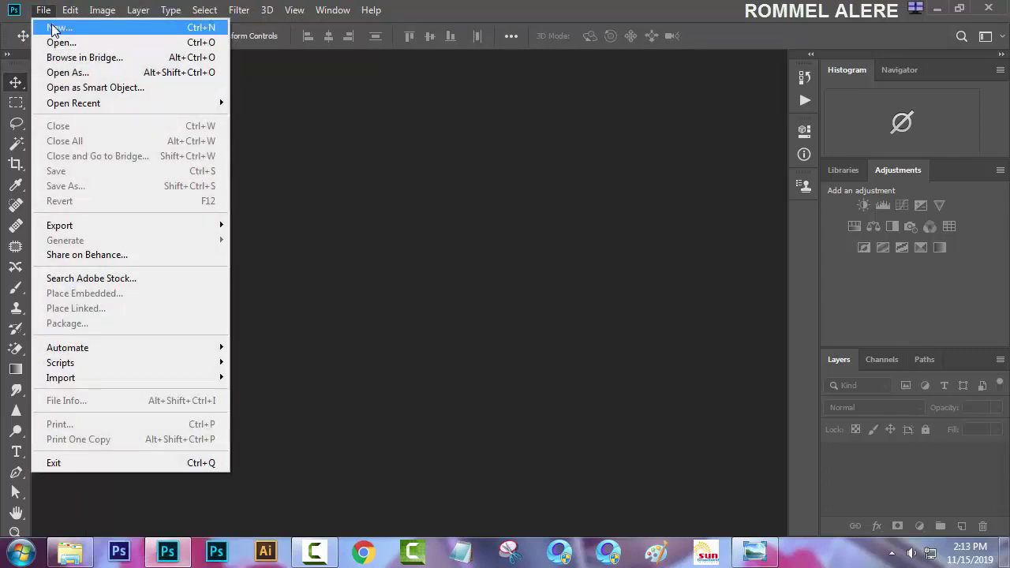
click(54, 29)
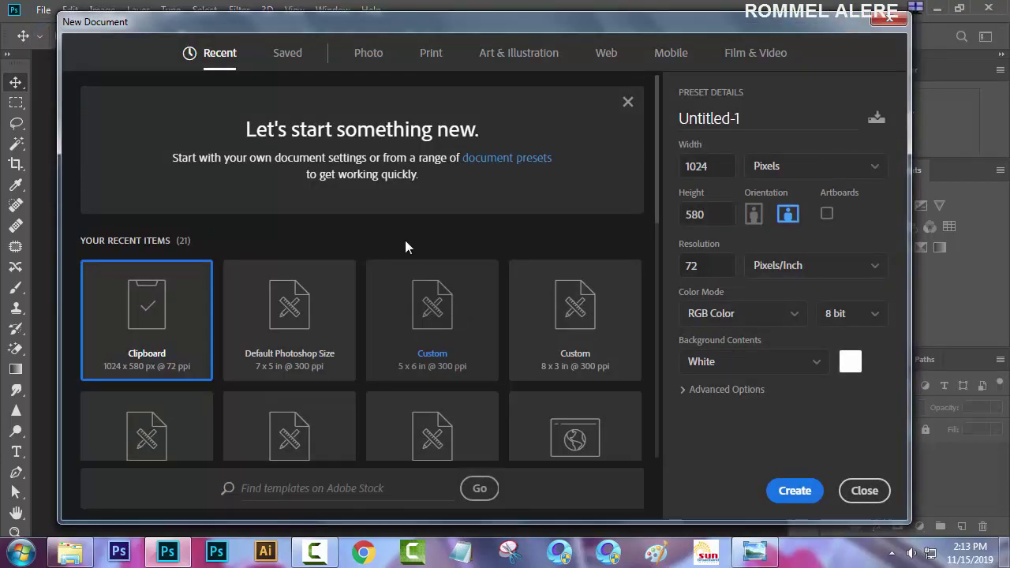
click(375, 66)
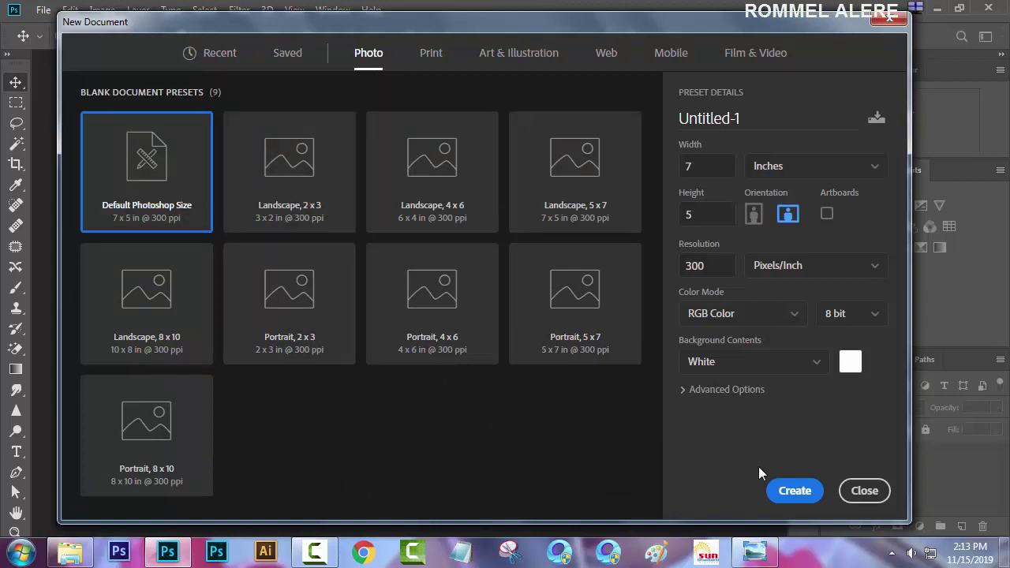
click(796, 491)
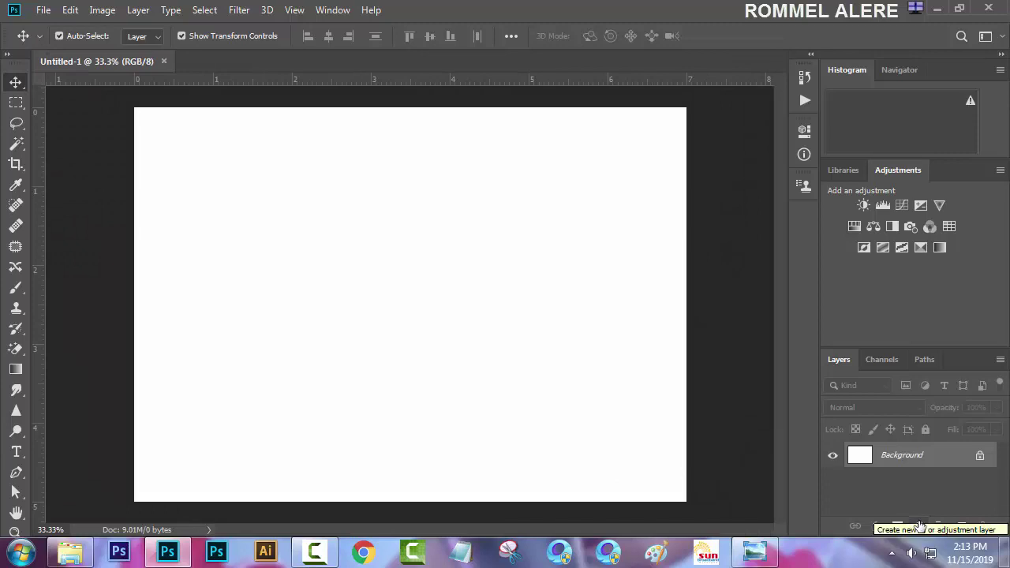
Add a Solid Color fill layer in light pink-violet #ffccff above the background
click(920, 526)
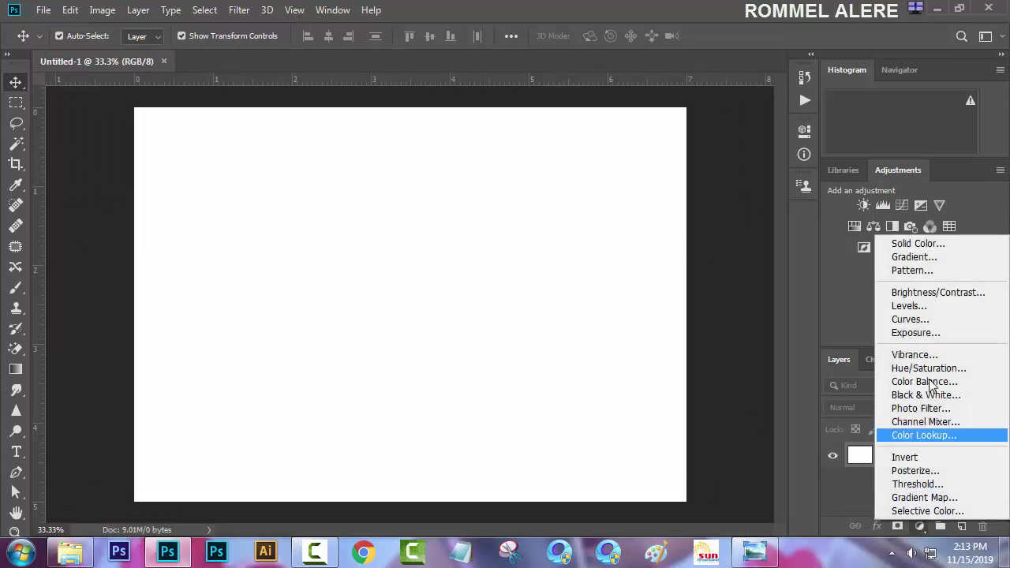
click(915, 251)
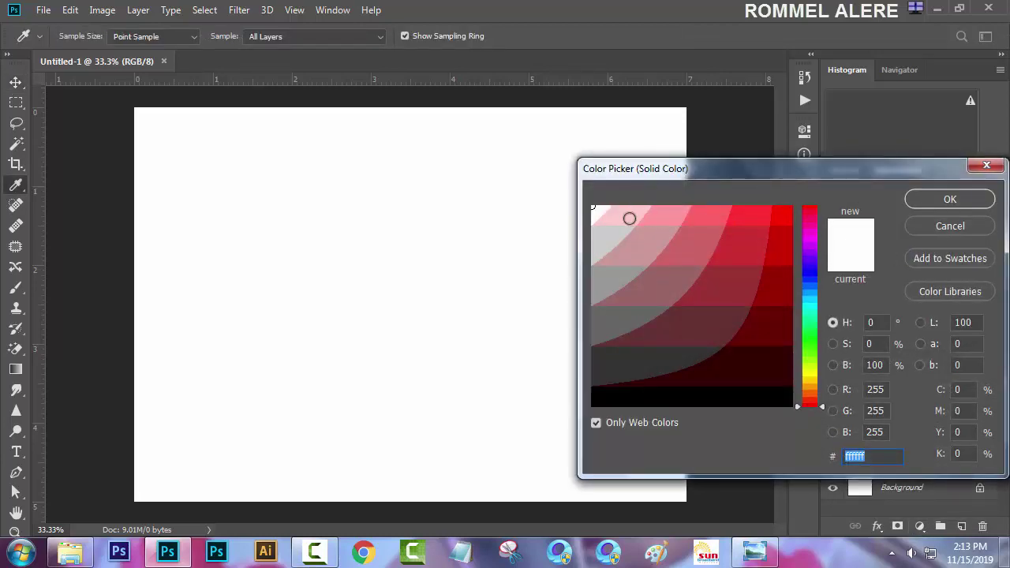
click(629, 218)
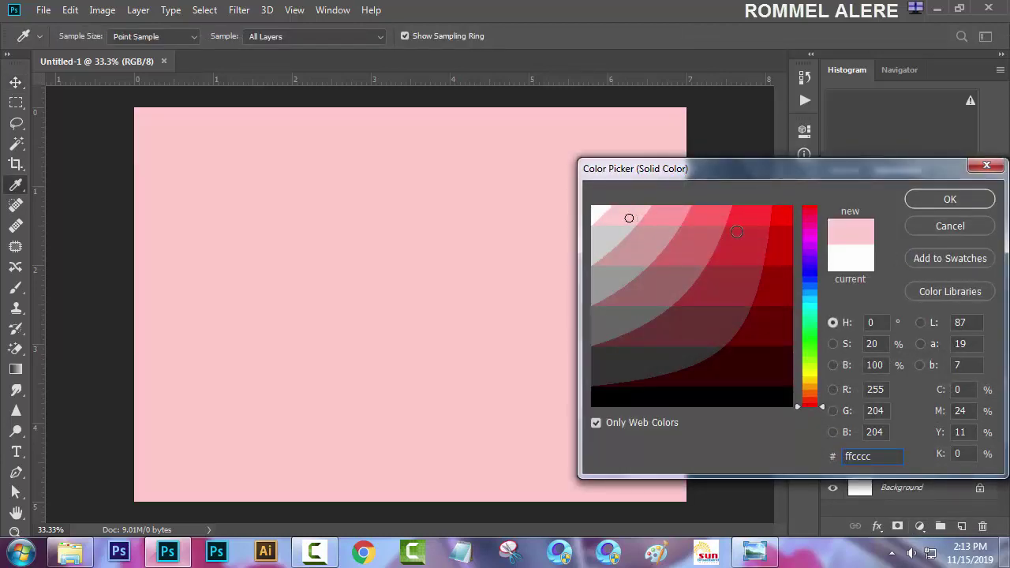
click(811, 305)
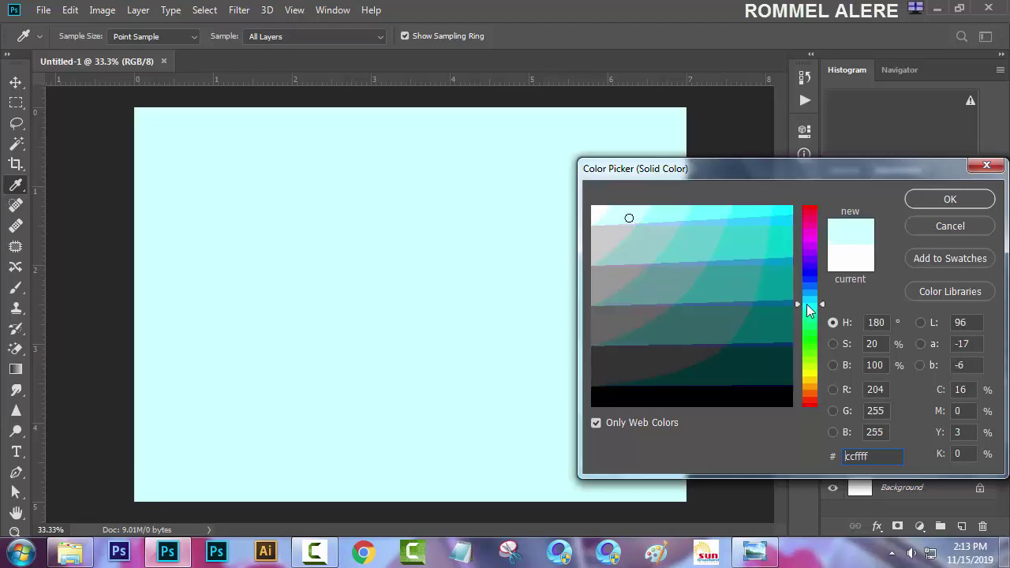
click(810, 252)
click(618, 213)
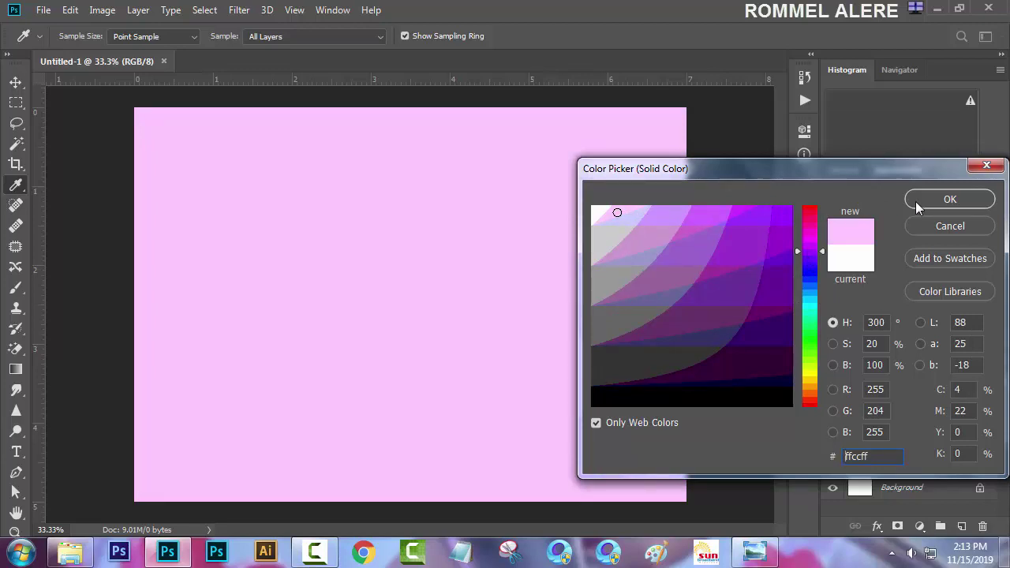
click(918, 207)
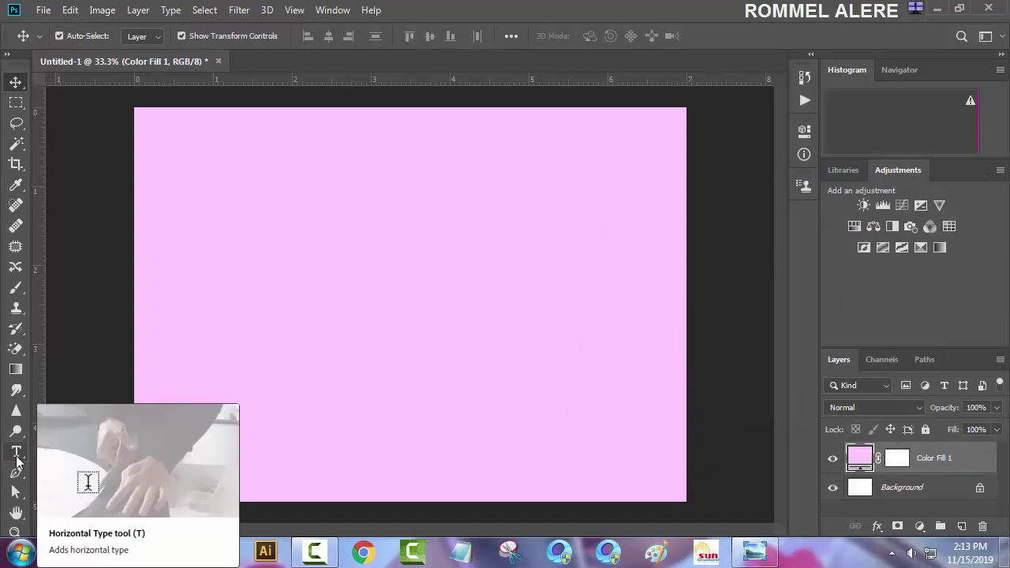
Add the white horizontal text "DROP SHADOWS" in Helvetica Black at 48 pt
click(15, 462)
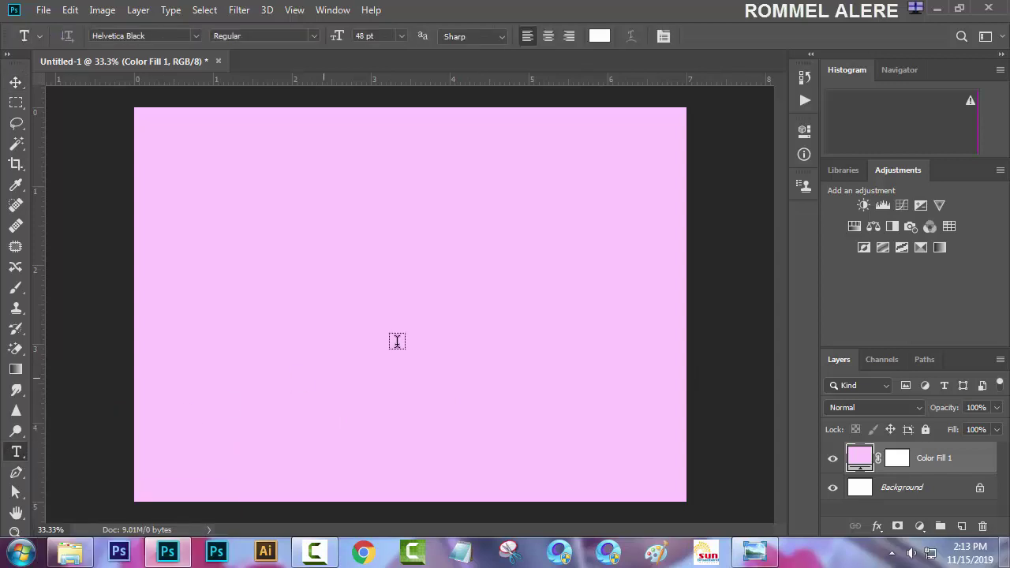
click(257, 289)
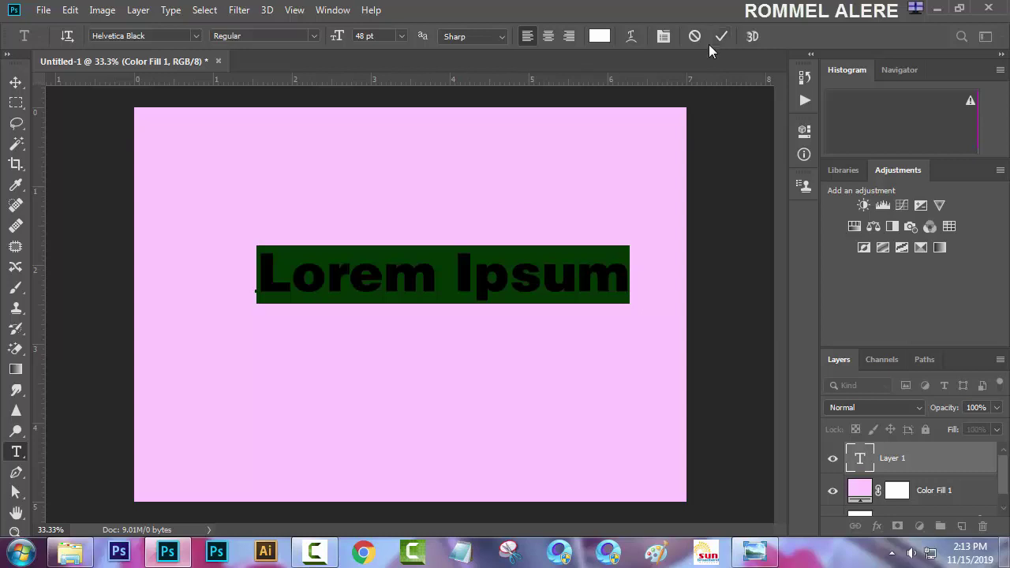
text(drop)
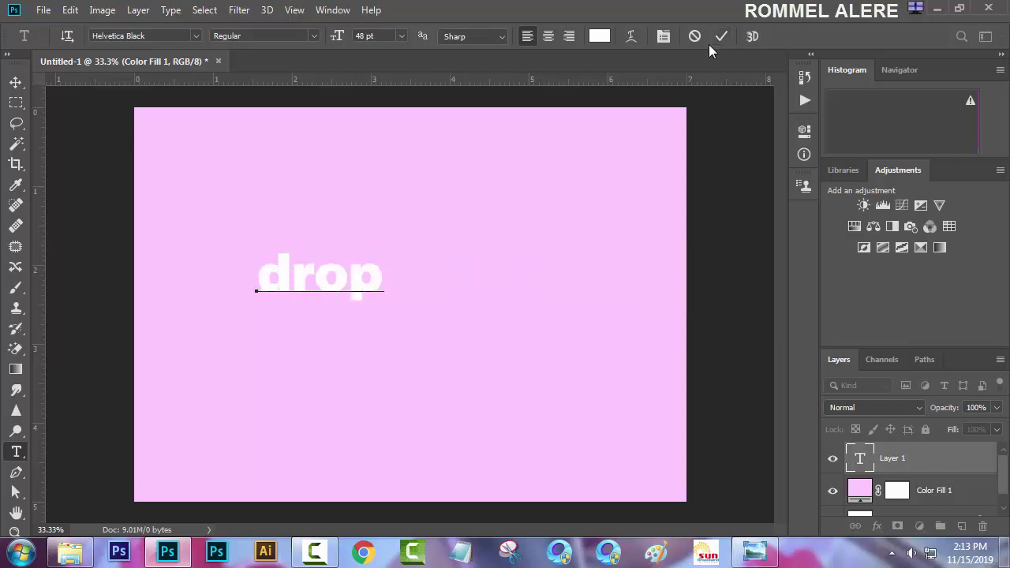
key(Left)
key(Left)
key(Left)
key(Left)
key(Delete)
key(Delete)
key(Delete)
key(Delete)
text(DROP )
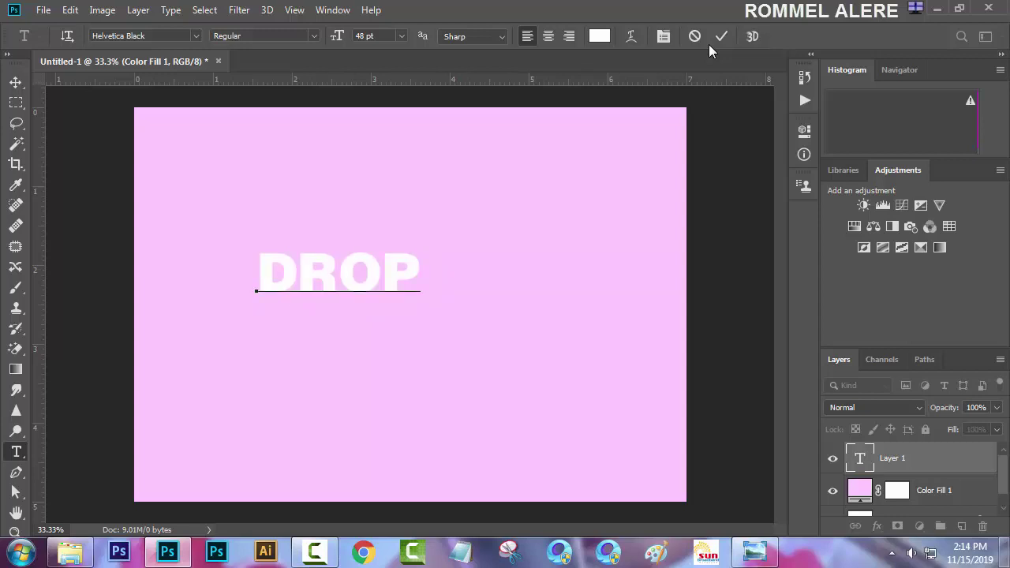
text(SHA)
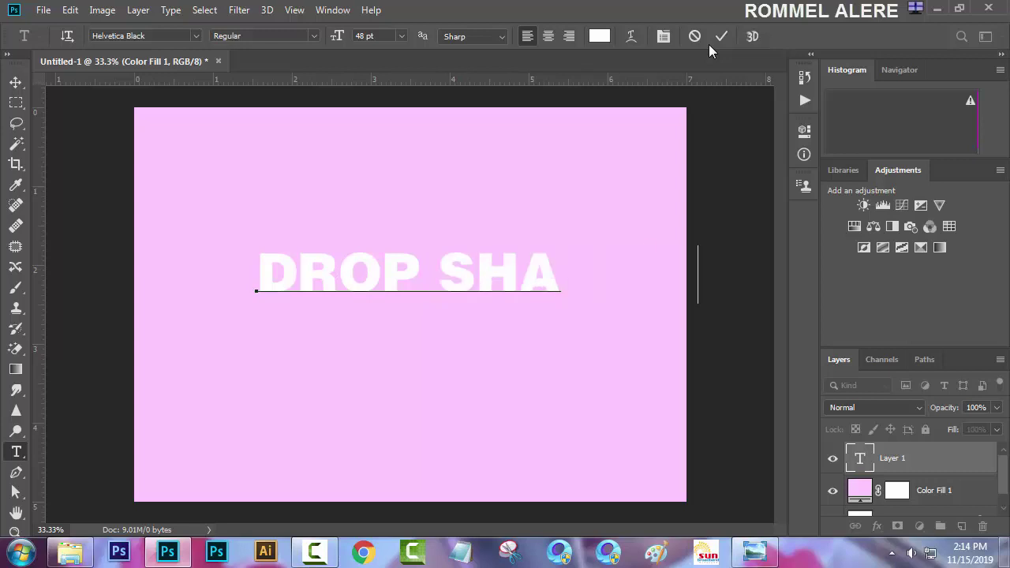
text(DOWS)
click(722, 37)
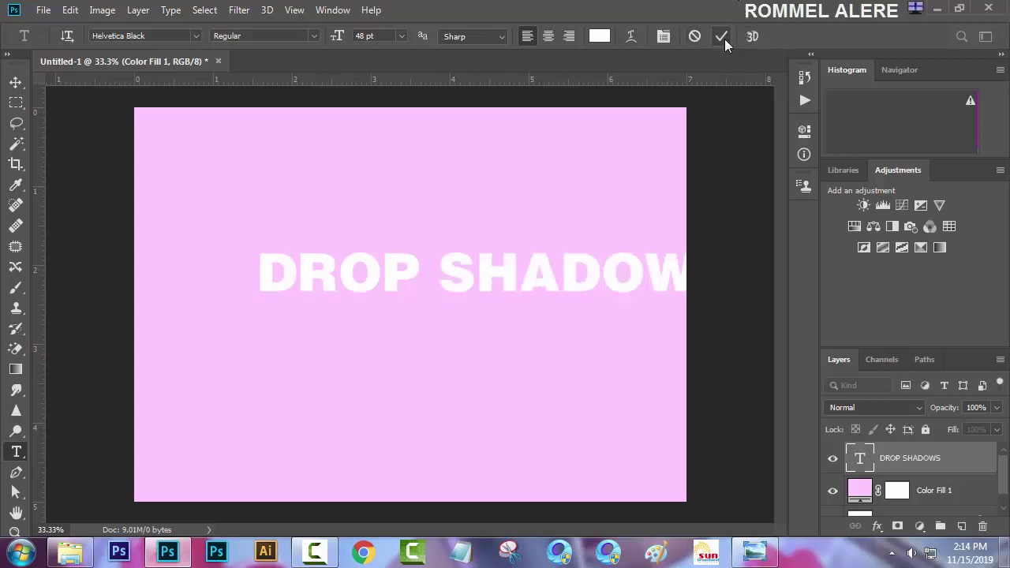
Move the DROP SHADOWS text so it sits horizontally centred on the canvas
click(16, 82)
drag(439, 279, 416, 289)
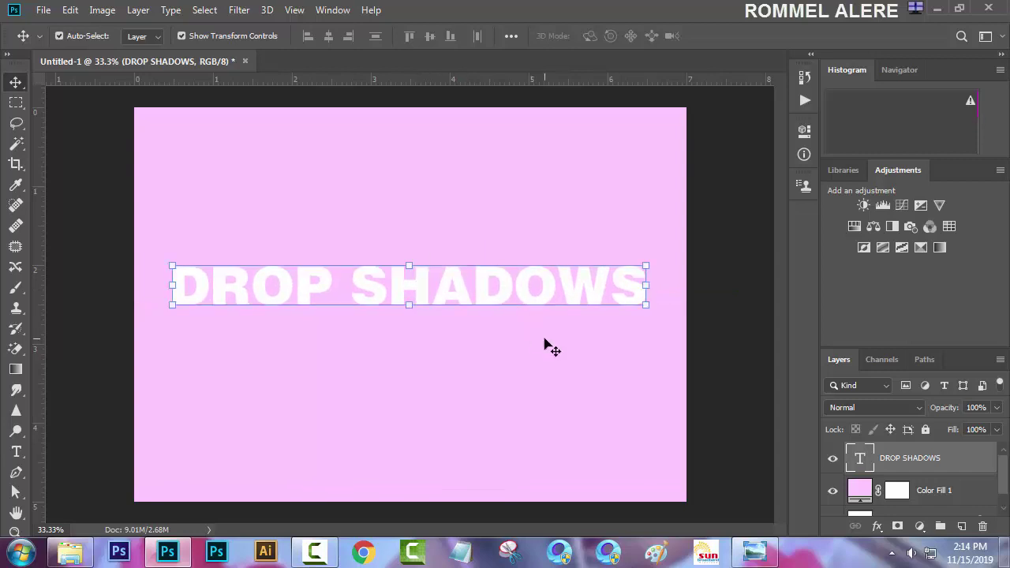
key(ctrl+plus)
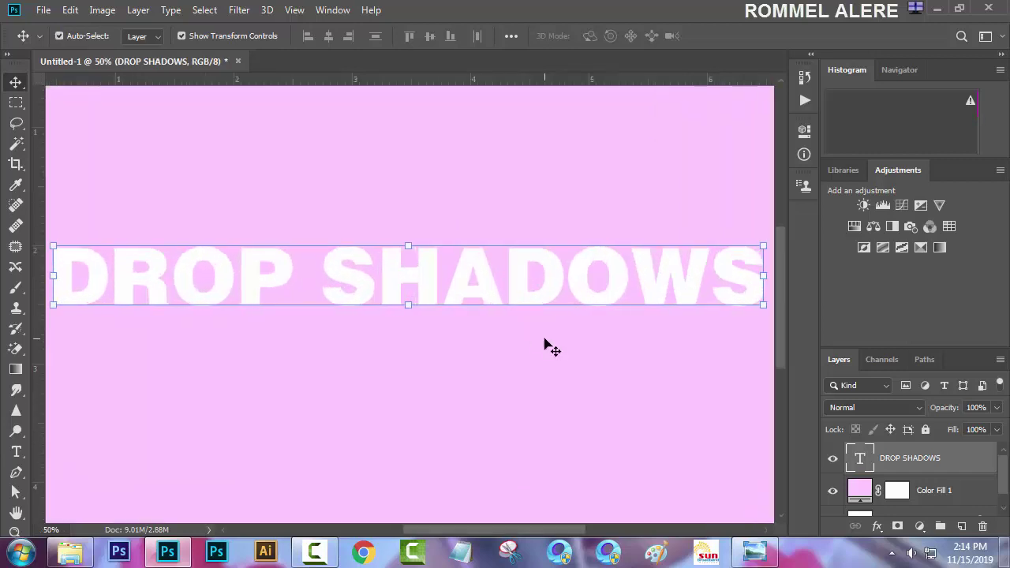
click(503, 213)
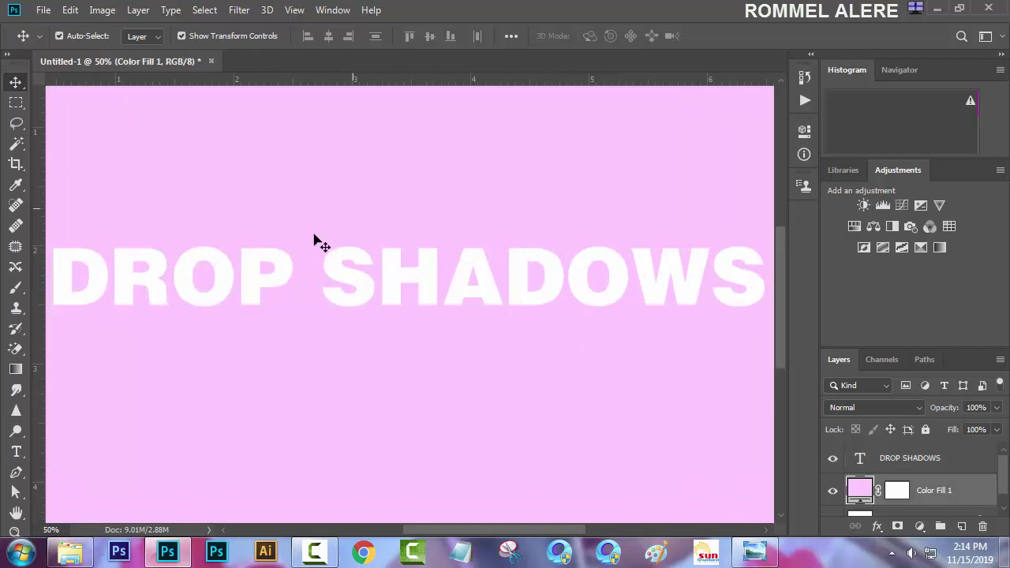
Add a Drop Shadow effect to the DROP SHADOWS text layer, keeping the text in view beside the settings
click(527, 298)
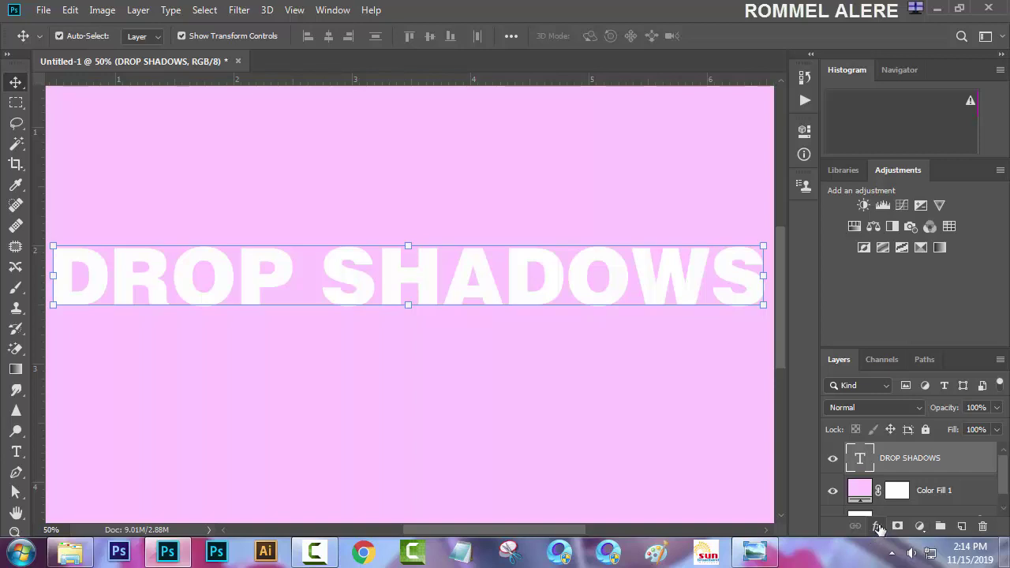
click(878, 526)
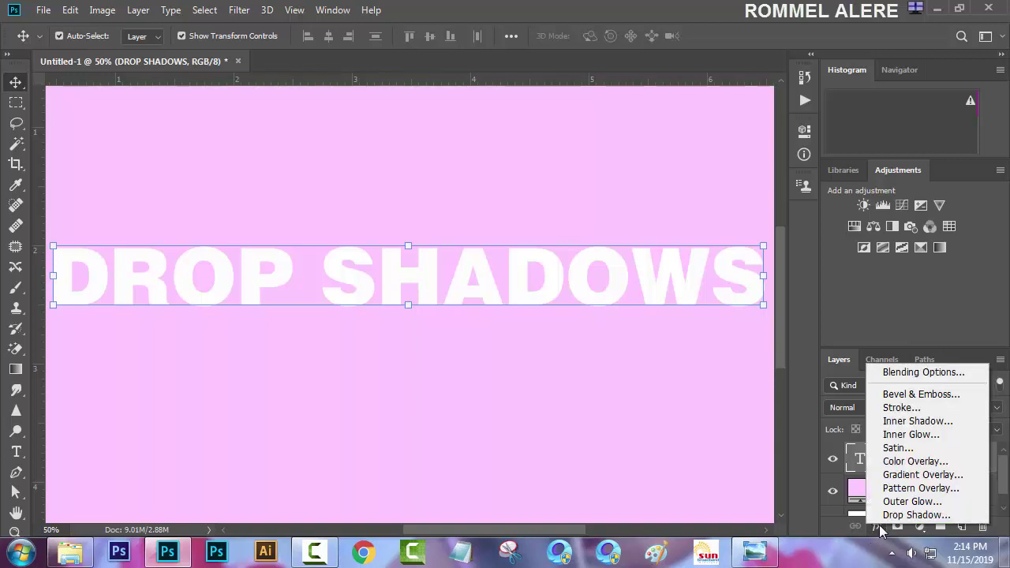
click(903, 514)
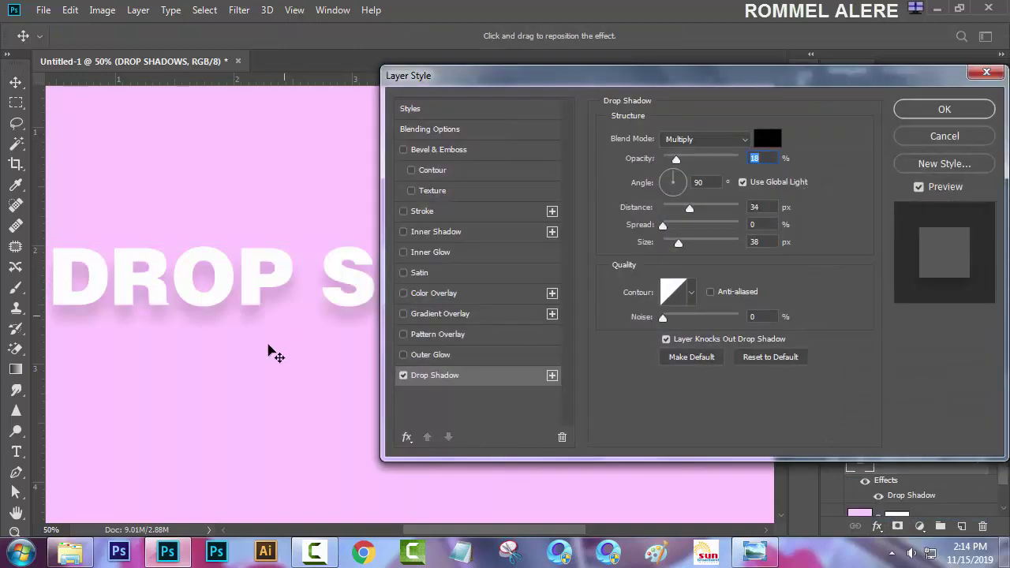
drag(527, 76, 562, 69)
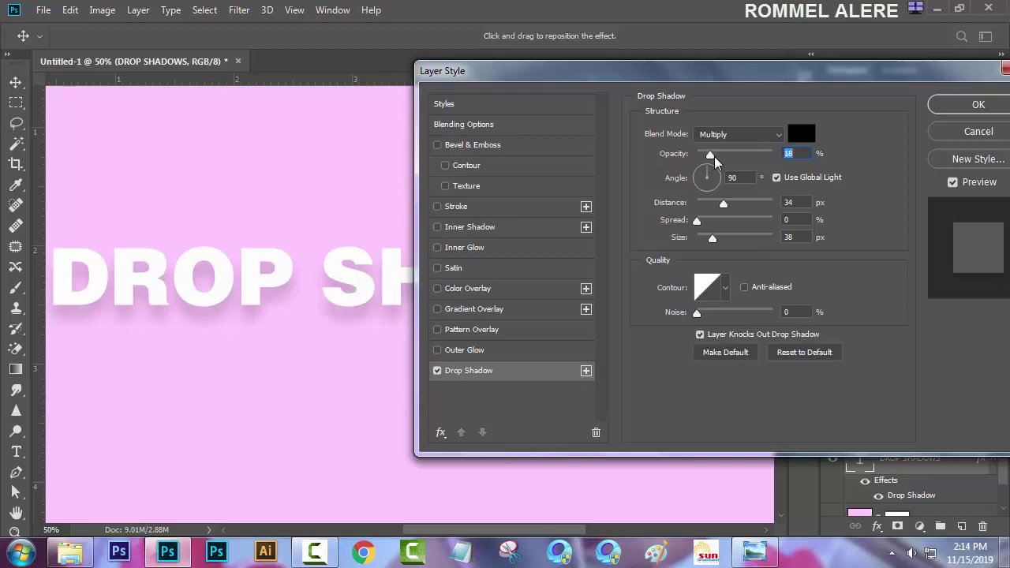
Try a drop shadow with 55% opacity and 5 px size, repositioned on the canvas to a 53° angle and 25 px distance
drag(714, 156, 702, 244)
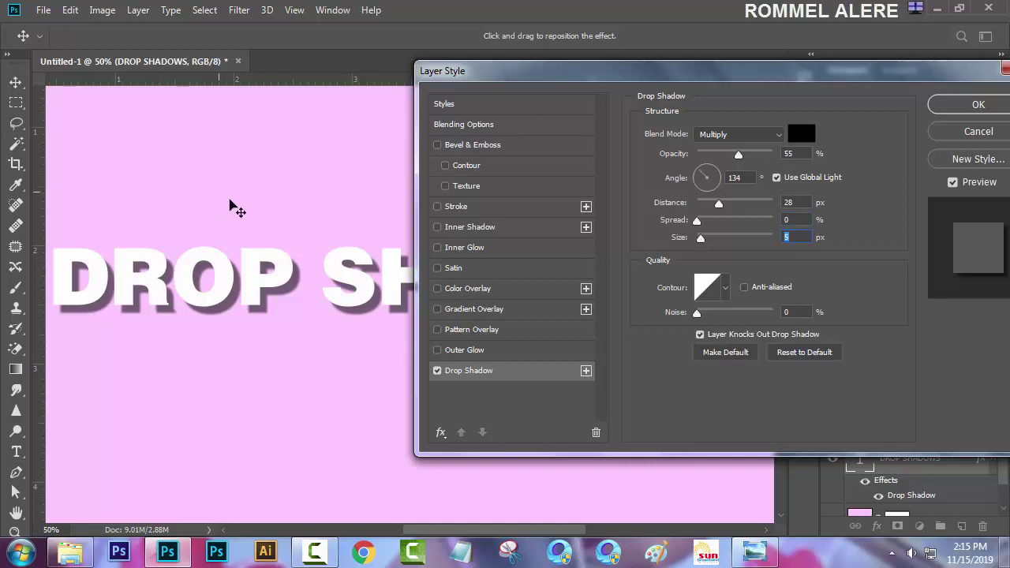
drag(254, 330, 237, 311)
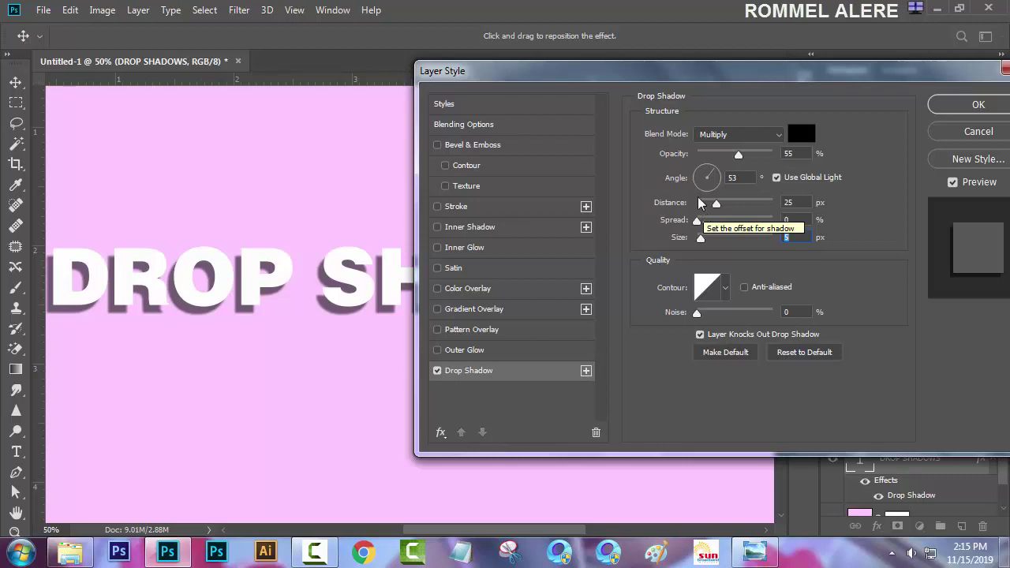
Set the drop shadow to 18% opacity, 69° angle, 34 px distance and 38 px size, with Use Global Light enabled
key(Tab)
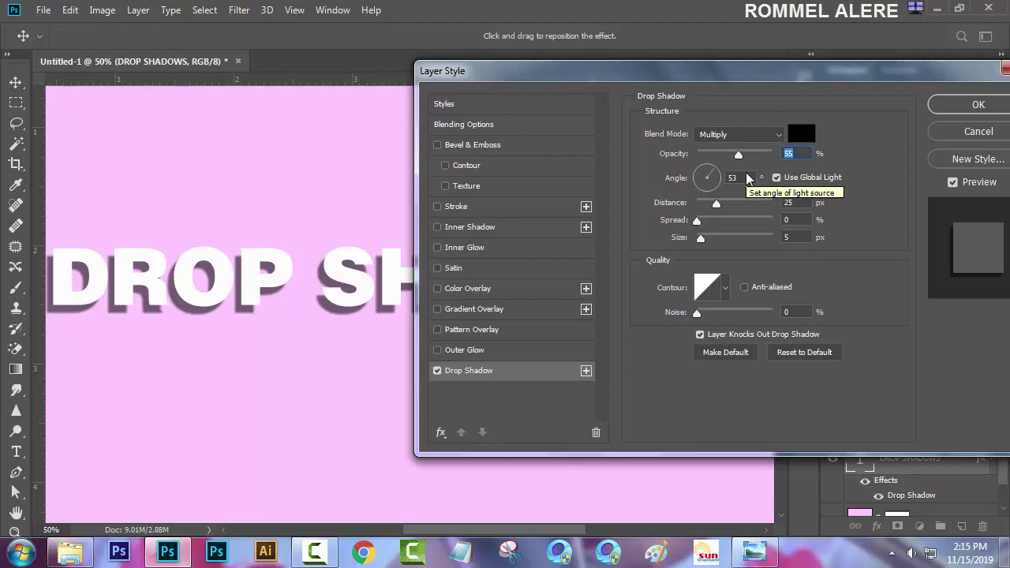
text(1)
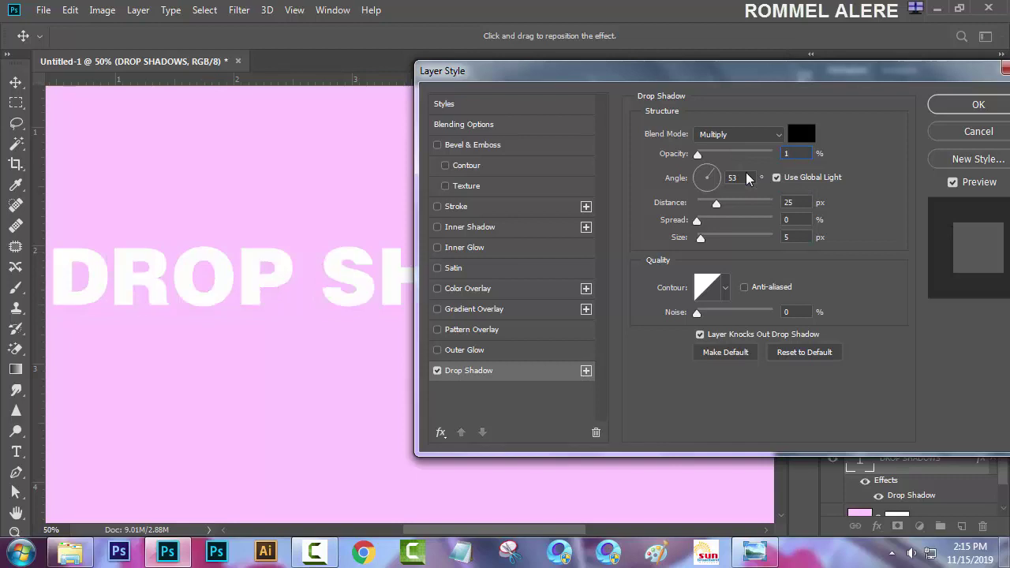
text(8)
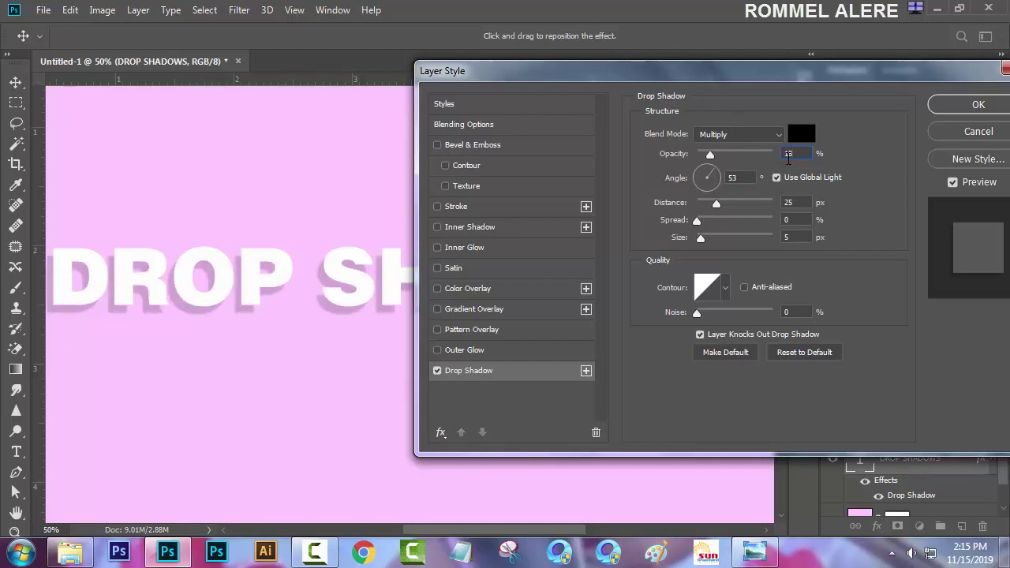
double_click(726, 180)
text(65)
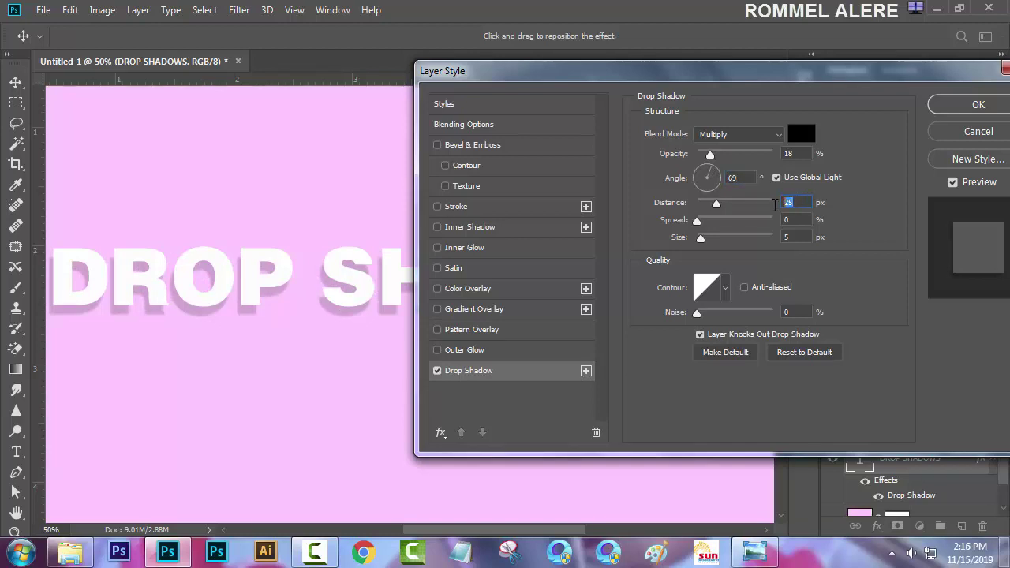
text(34)
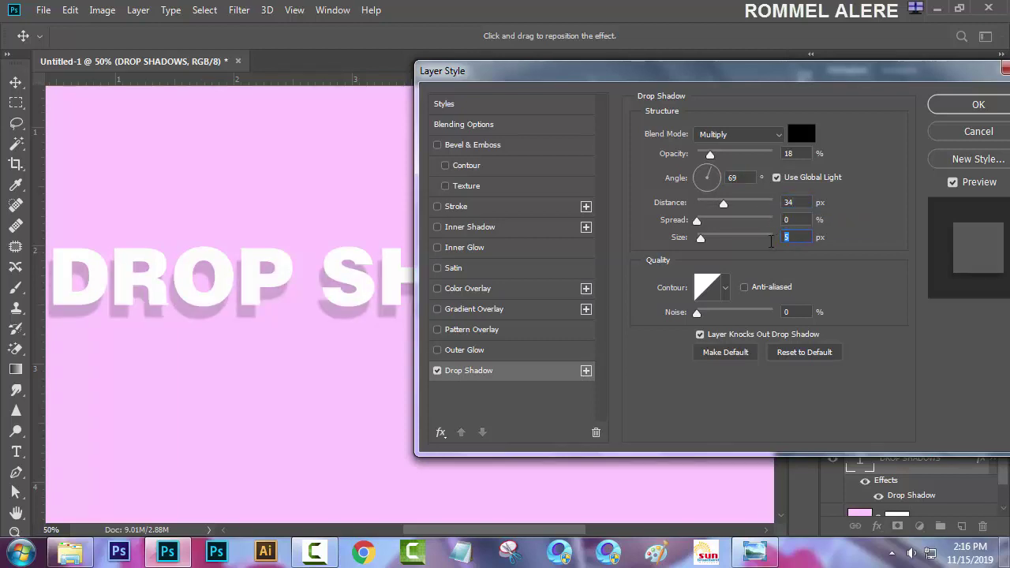
text(38)
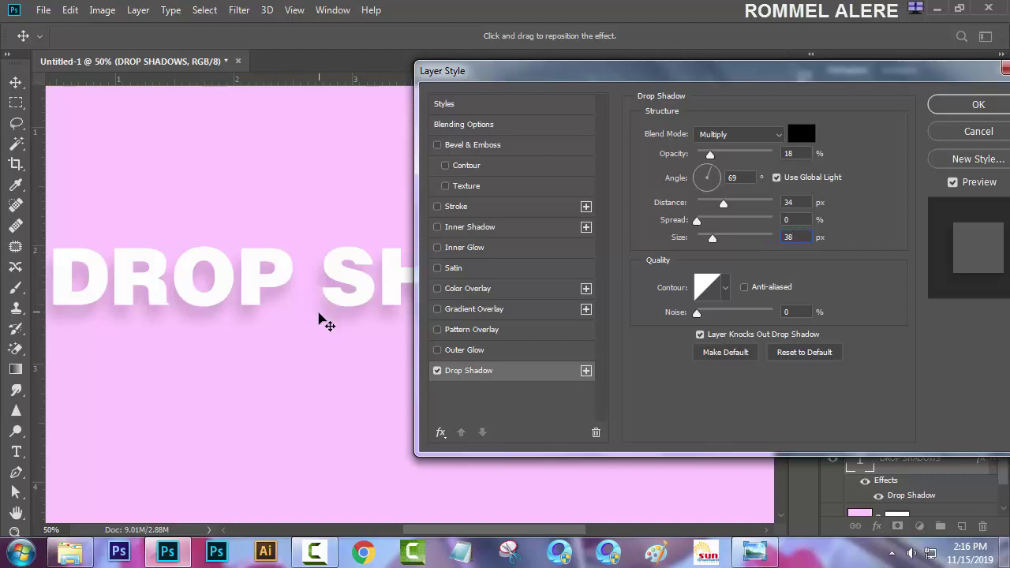
click(777, 177)
click(777, 177)
Add a second Drop Shadow to the text layer and set its opacity to 15%
click(586, 371)
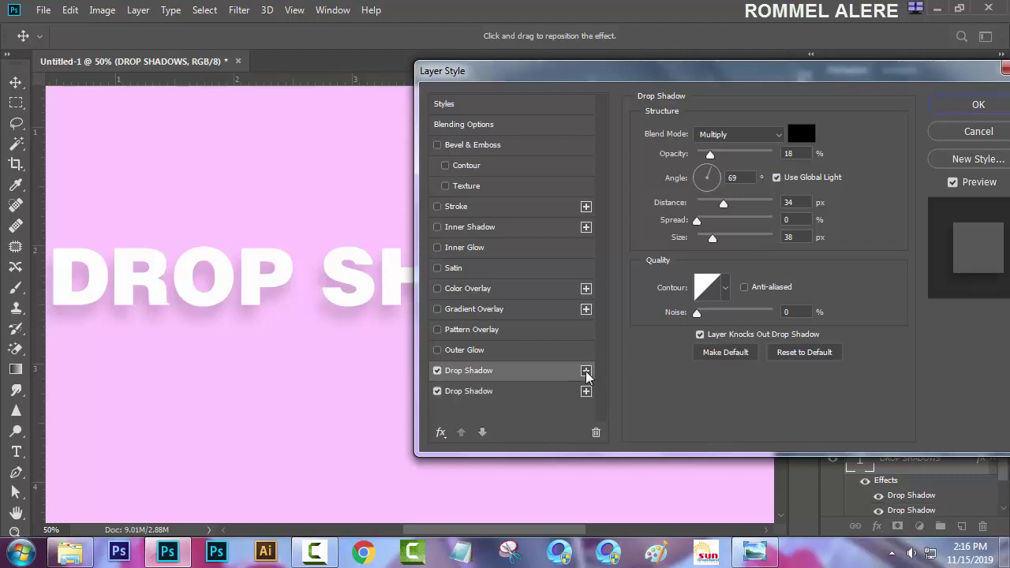
click(494, 395)
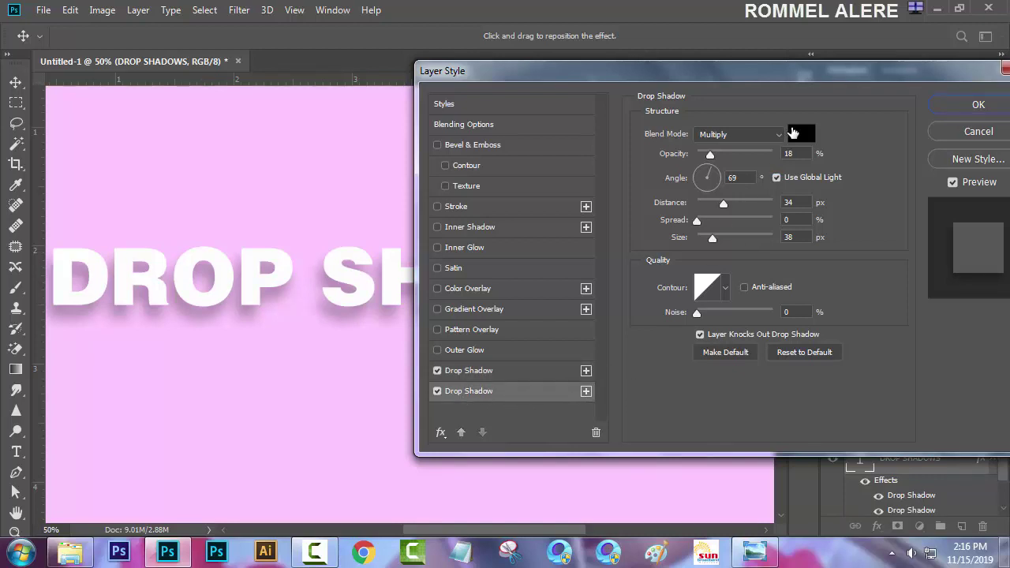
drag(709, 156, 742, 156)
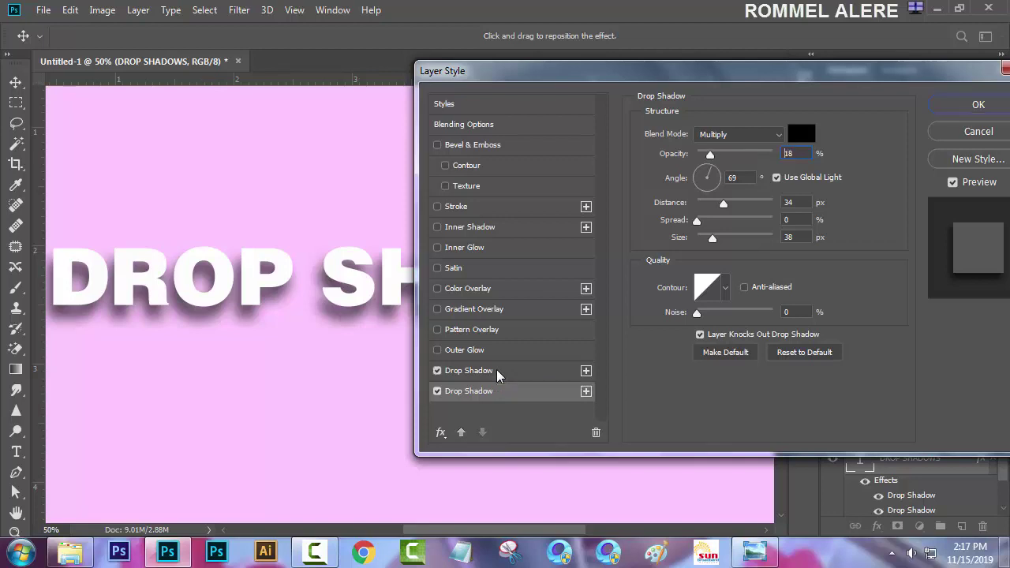
click(497, 370)
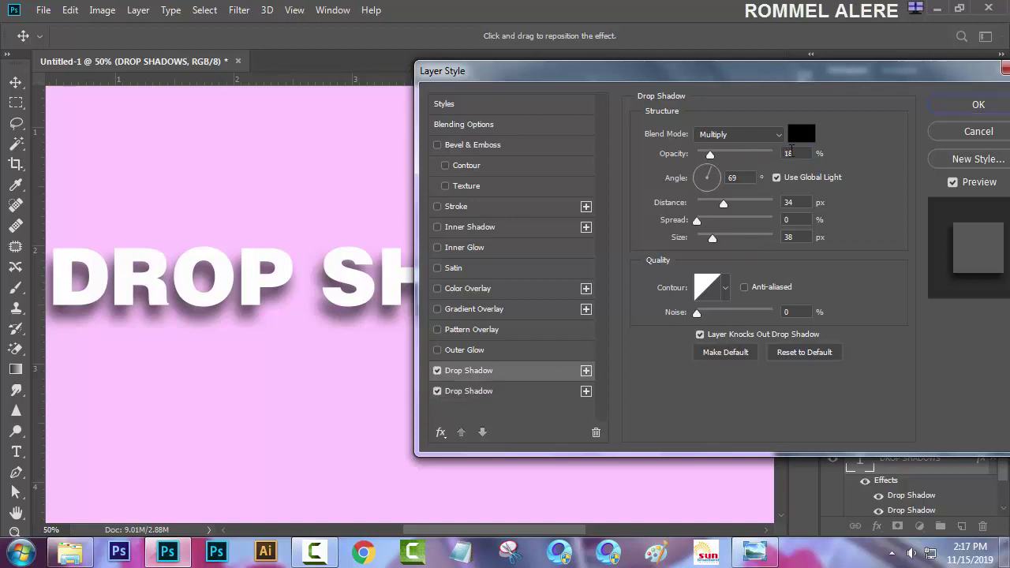
click(509, 395)
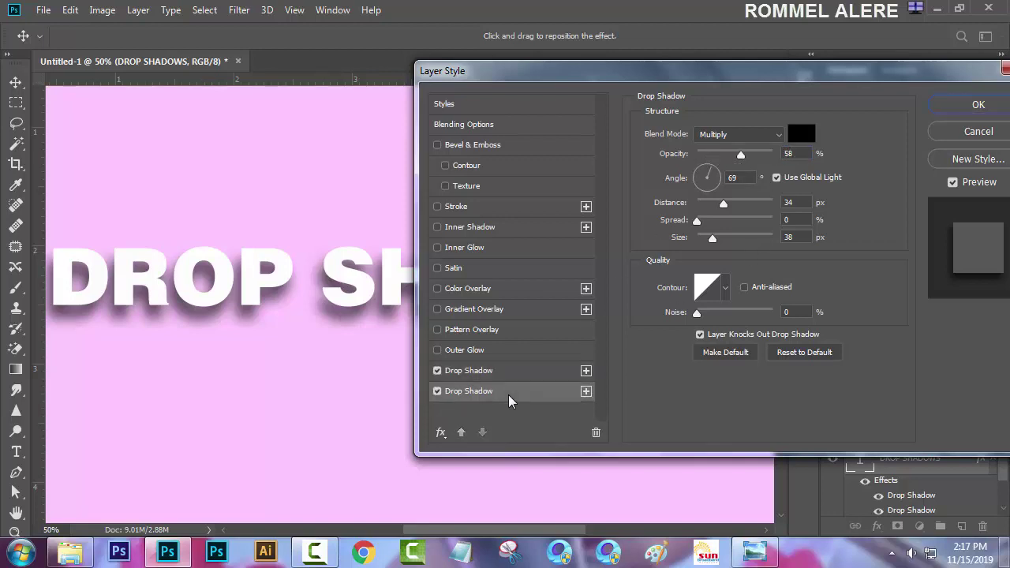
click(743, 153)
mouse_move(743, 153)
mouse_down()
mouse_move(722, 152)
mouse_move(740, 154)
mouse_up()
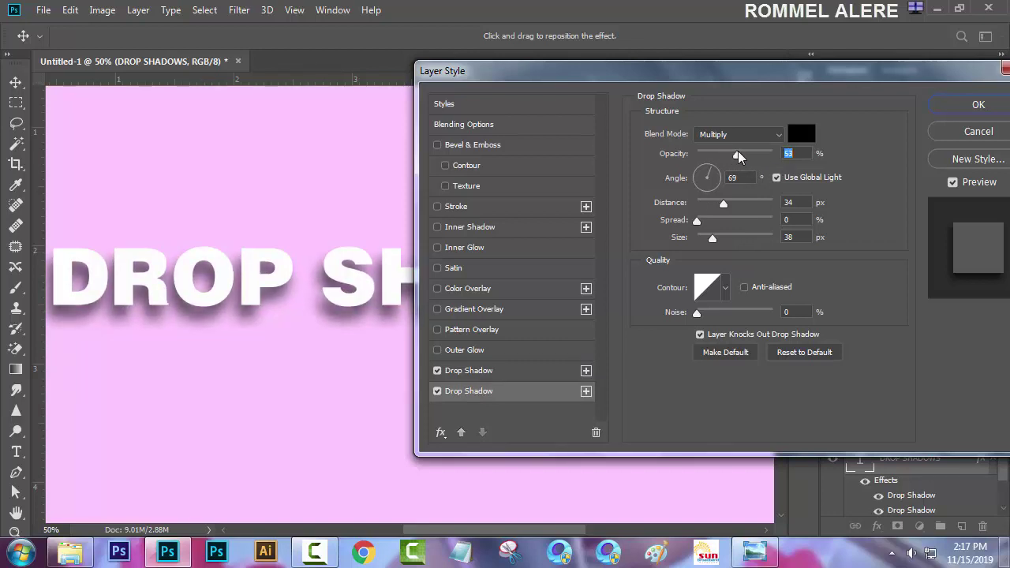
text(15)
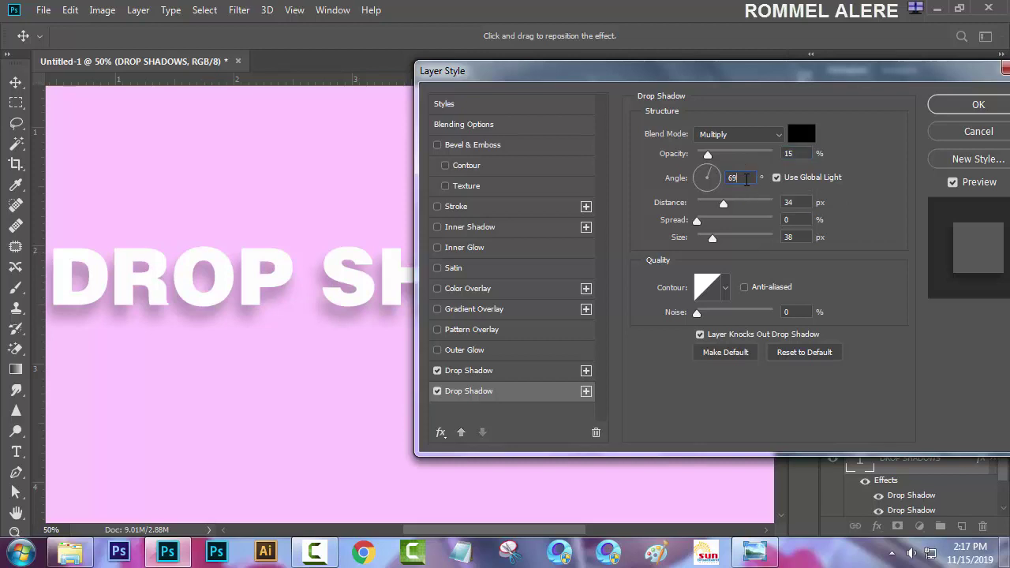
Set the second drop shadow to a 60° angle, 74 px distance and 65 px size
drag(747, 179, 724, 177)
text(60)
drag(795, 203, 782, 203)
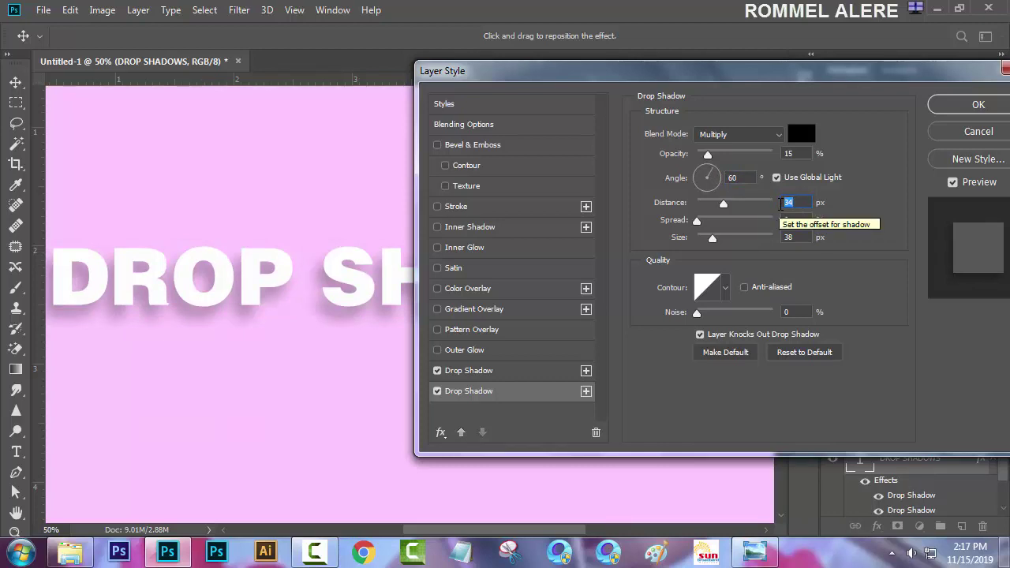
text(74)
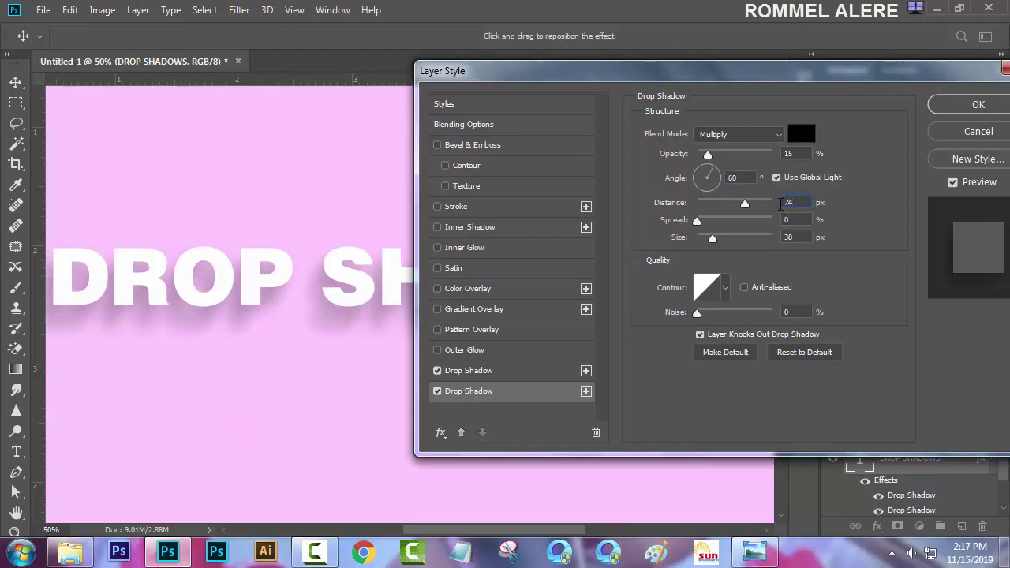
drag(799, 237, 770, 237)
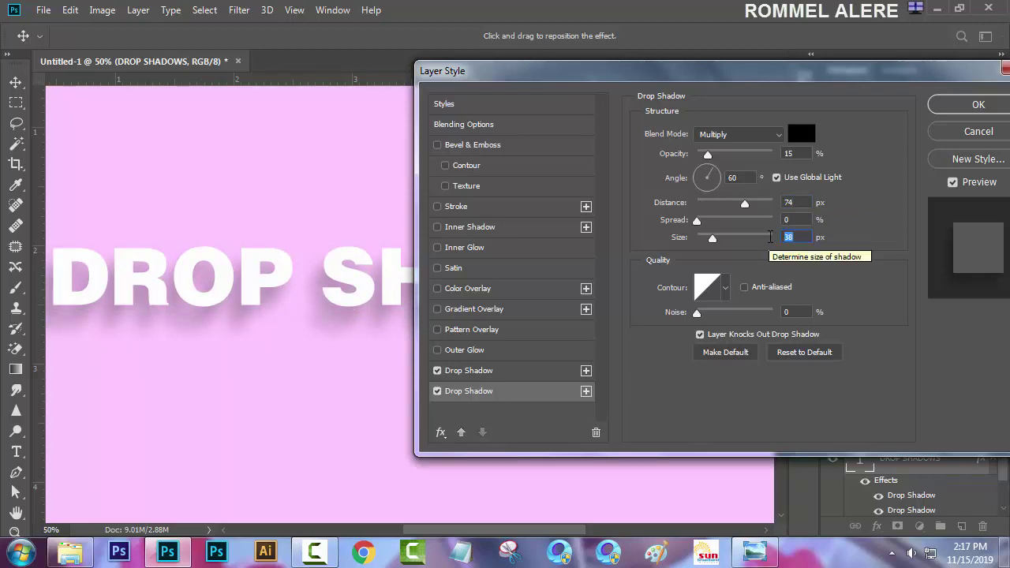
text(65)
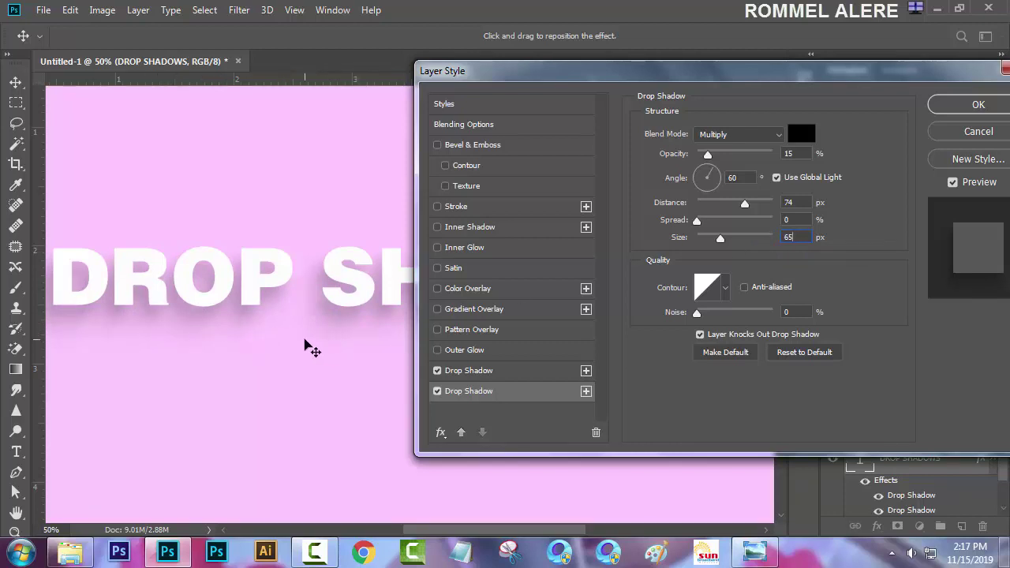
Add a third Drop Shadow below the second with 13% opacity and a 52° angle
click(585, 391)
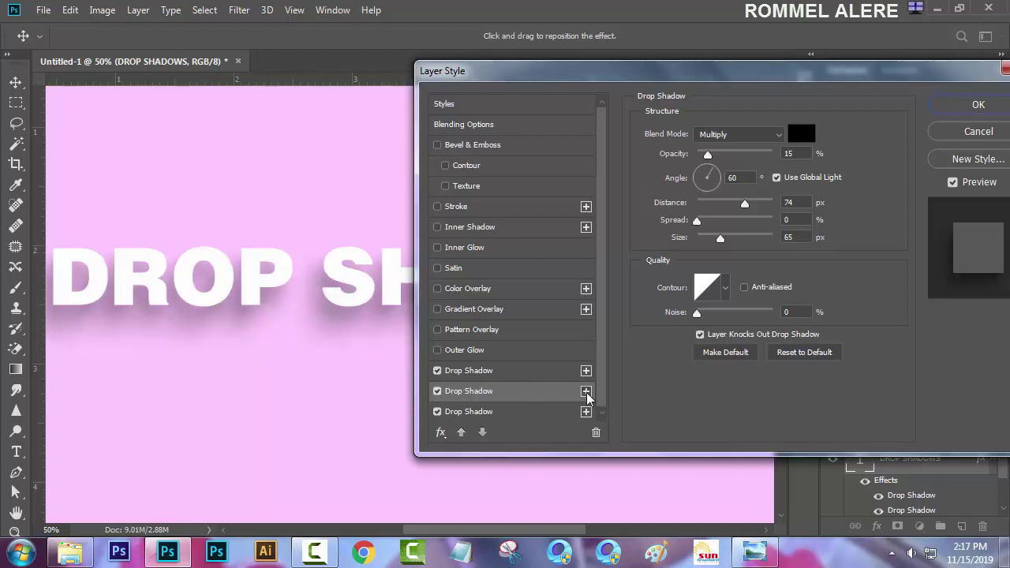
click(482, 432)
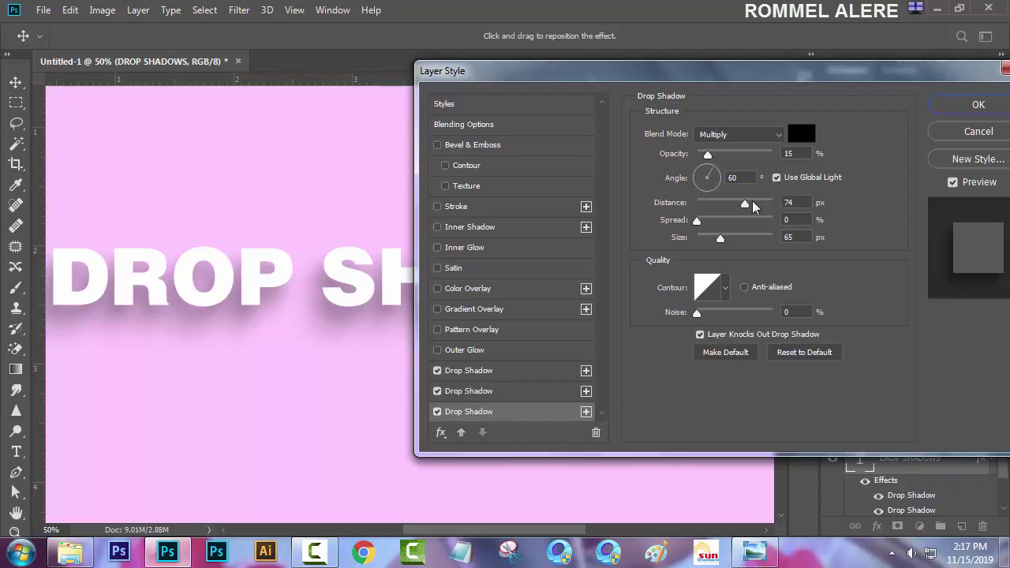
drag(708, 155, 716, 156)
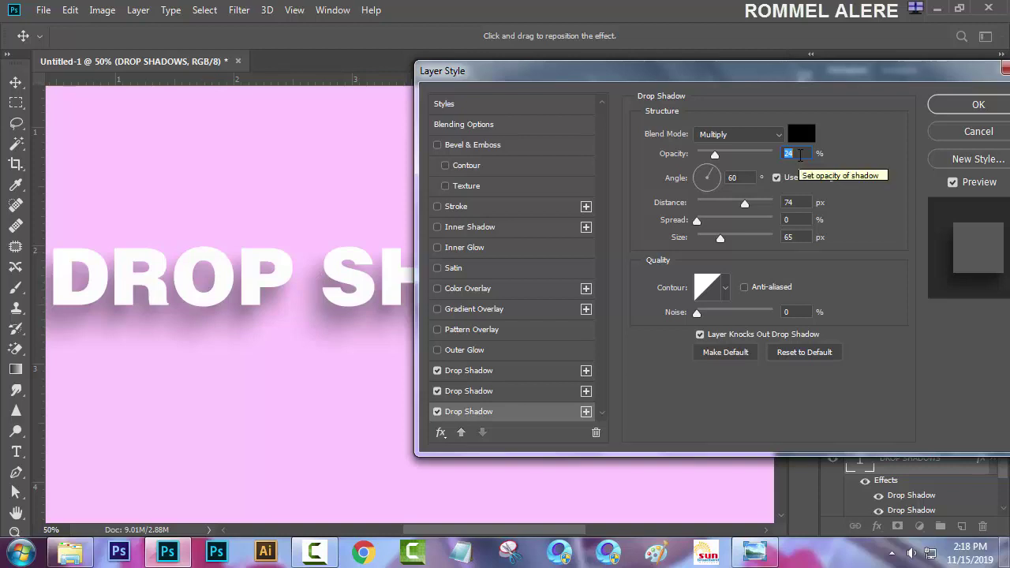
text(13)
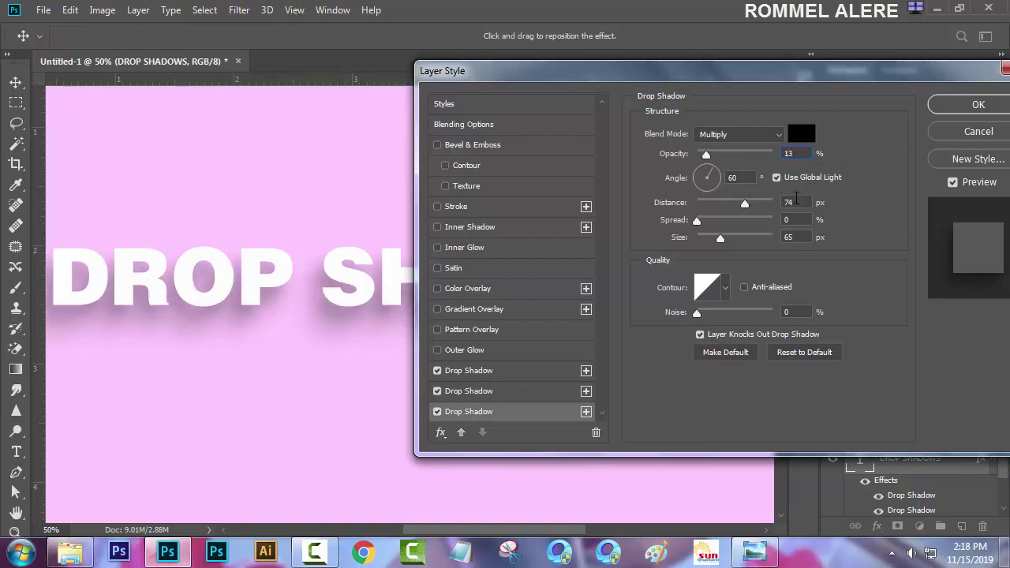
drag(751, 177, 721, 179)
text(52)
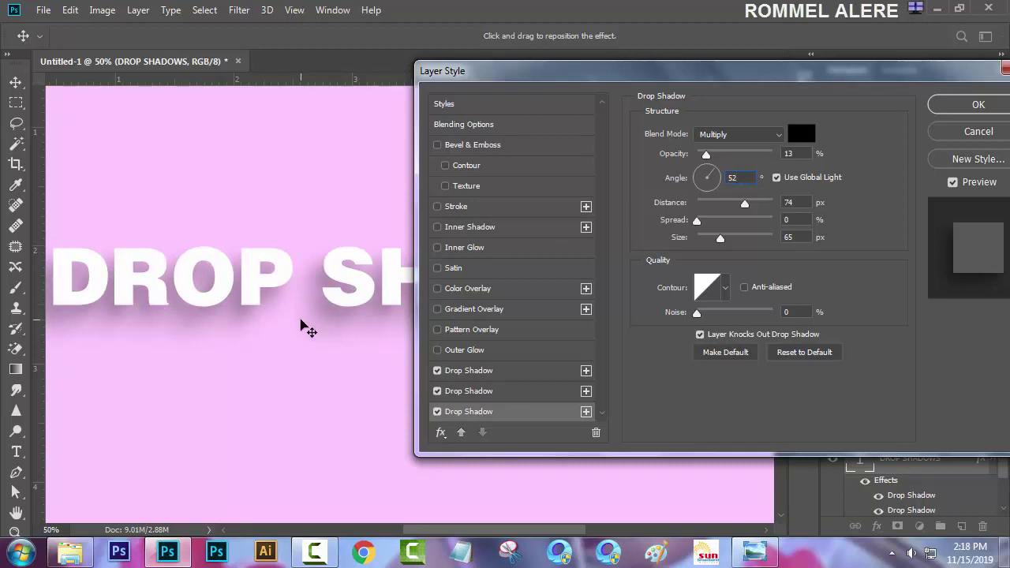
Set the third drop shadow's distance to 35 px and its size to 49 px
click(804, 205)
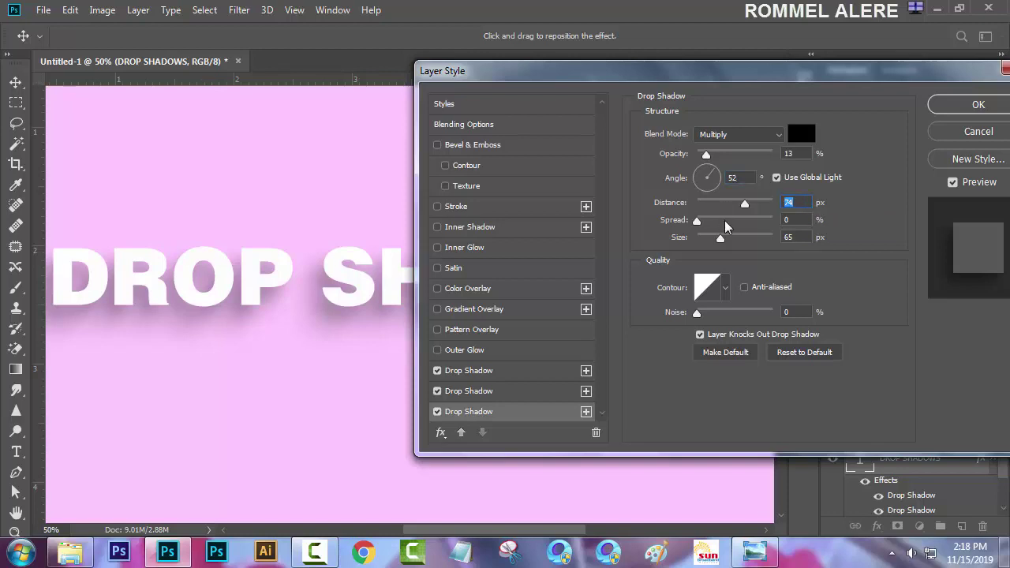
text(35)
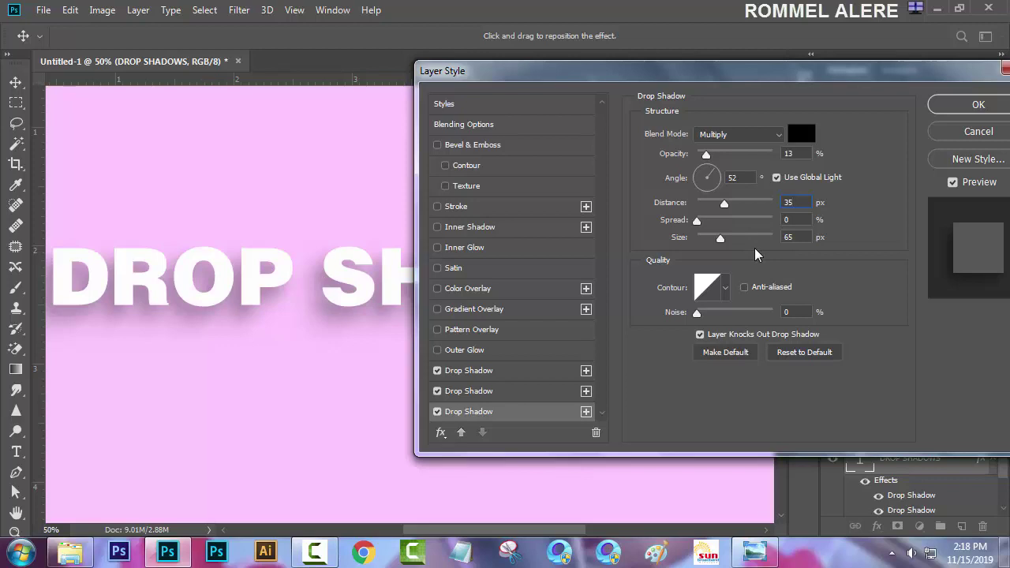
click(795, 239)
text(49)
Add a fourth Drop Shadow at the end of the effects list with 18% opacity and a 52° angle
click(585, 415)
drag(602, 287, 603, 310)
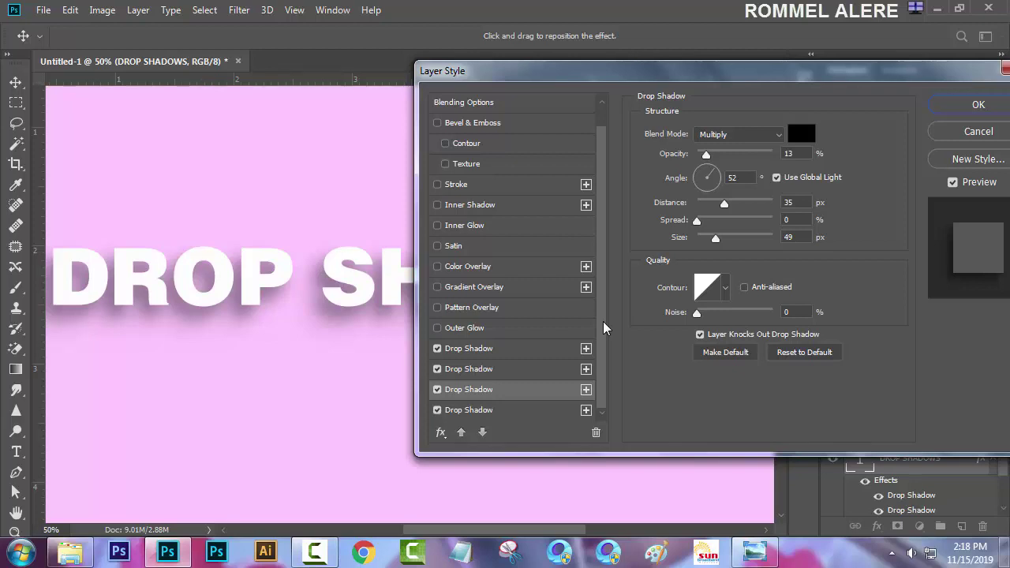
click(517, 411)
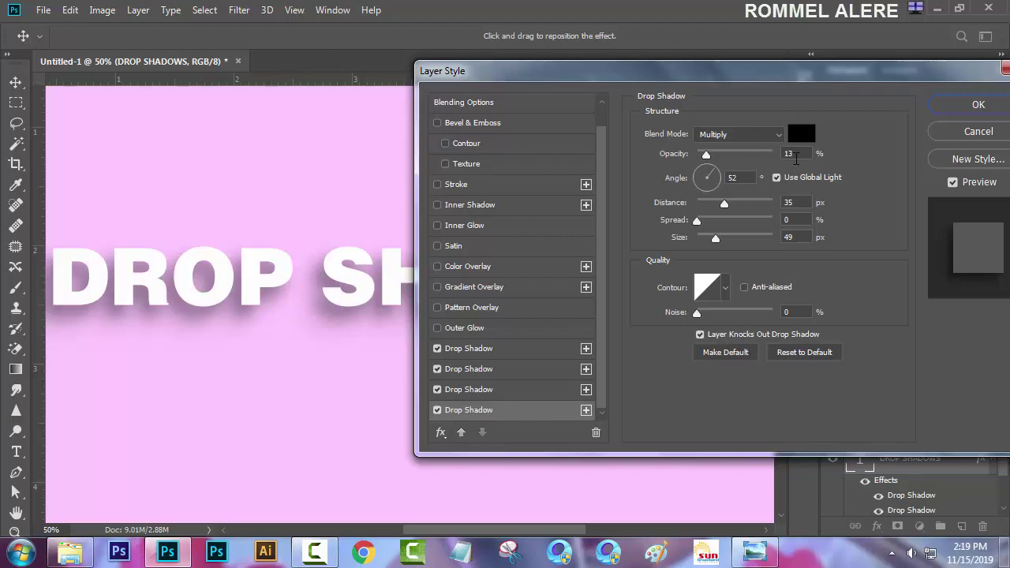
mouse_move(329, 316)
mouse_down()
mouse_move(344, 341)
mouse_move(334, 300)
mouse_up()
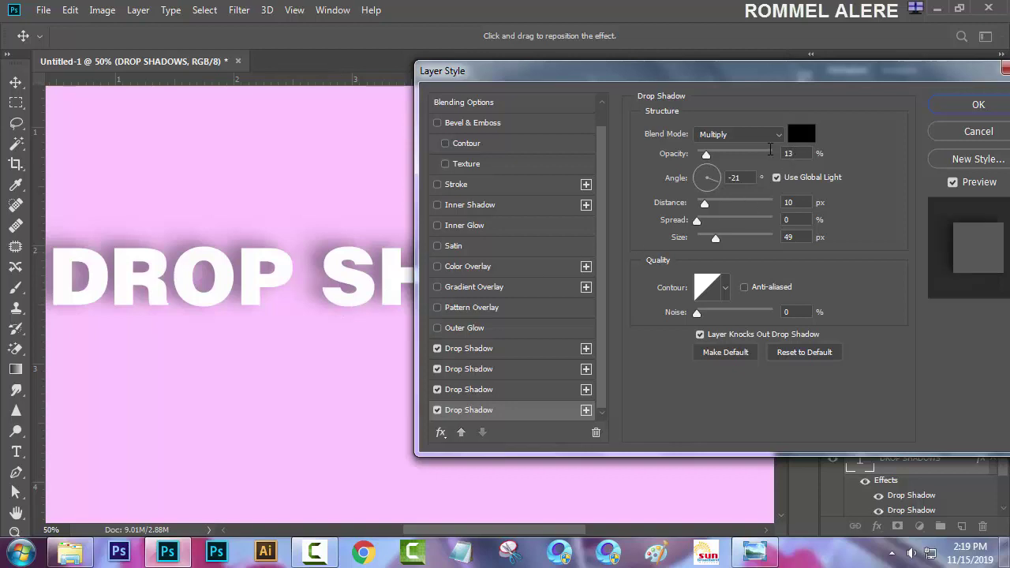
click(785, 154)
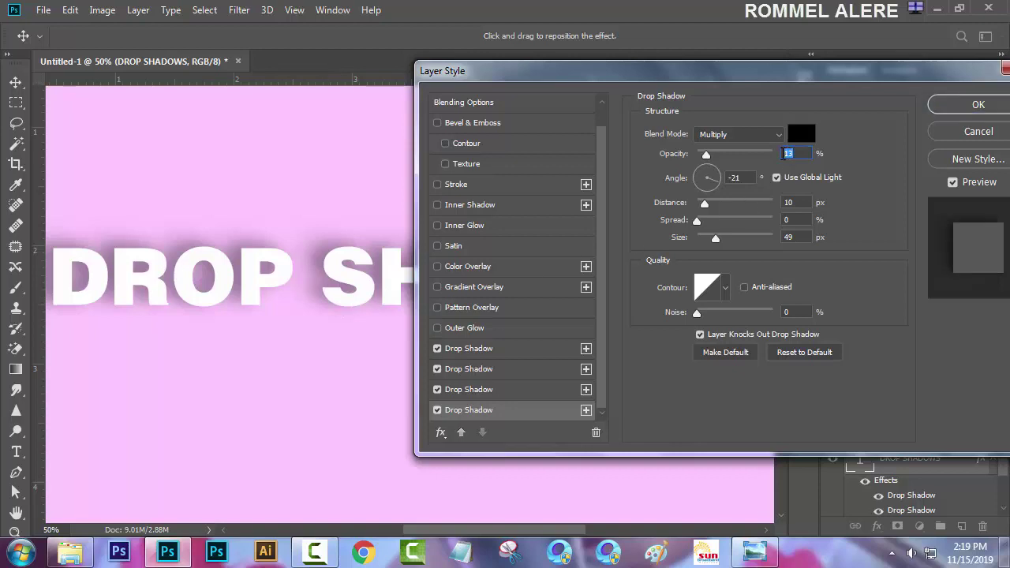
text(18)
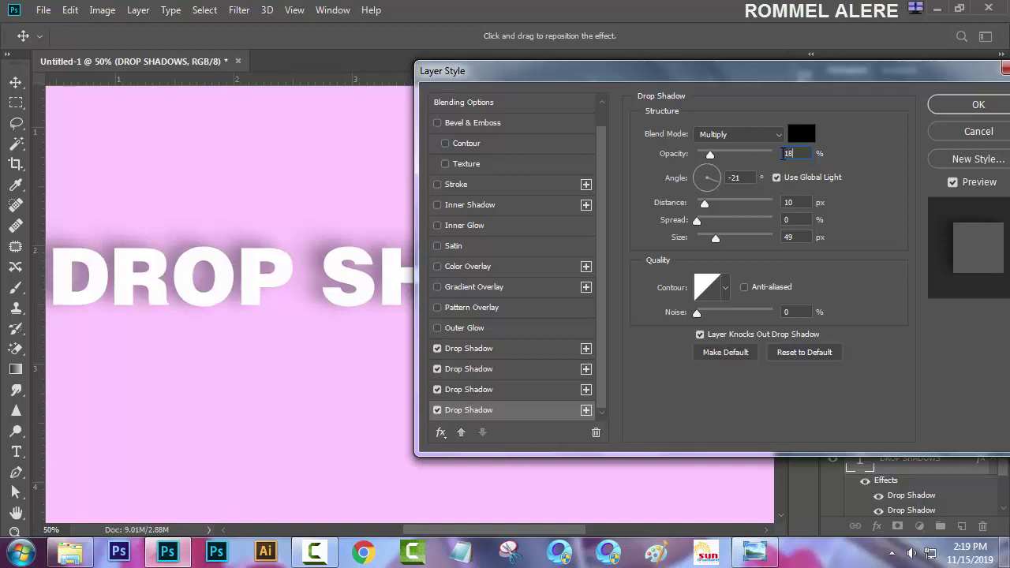
click(737, 177)
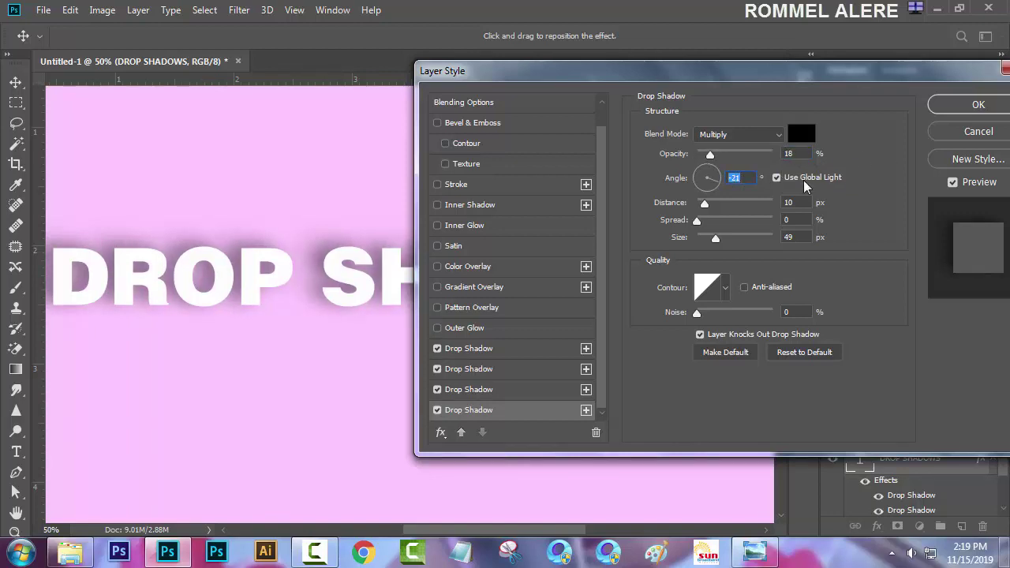
text(52)
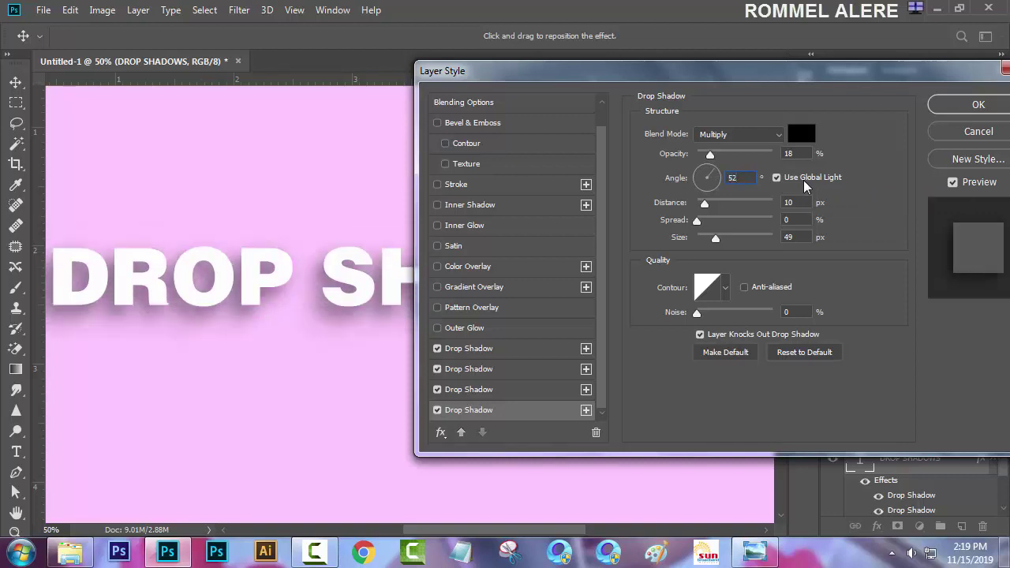
Set the fourth drop shadow to 14 px distance and 32 px size, apply the layer style and deselect the text
click(780, 202)
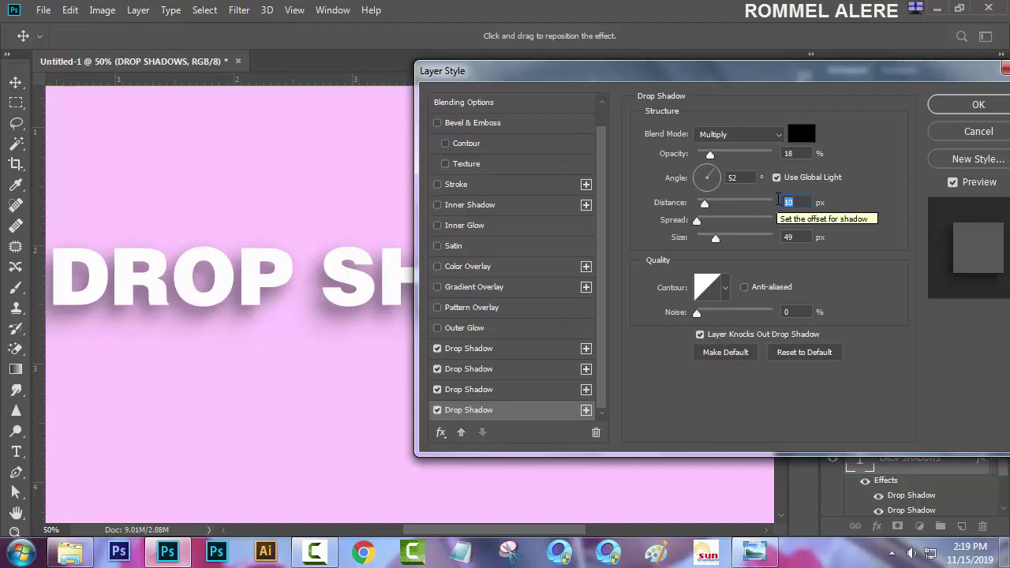
text(14)
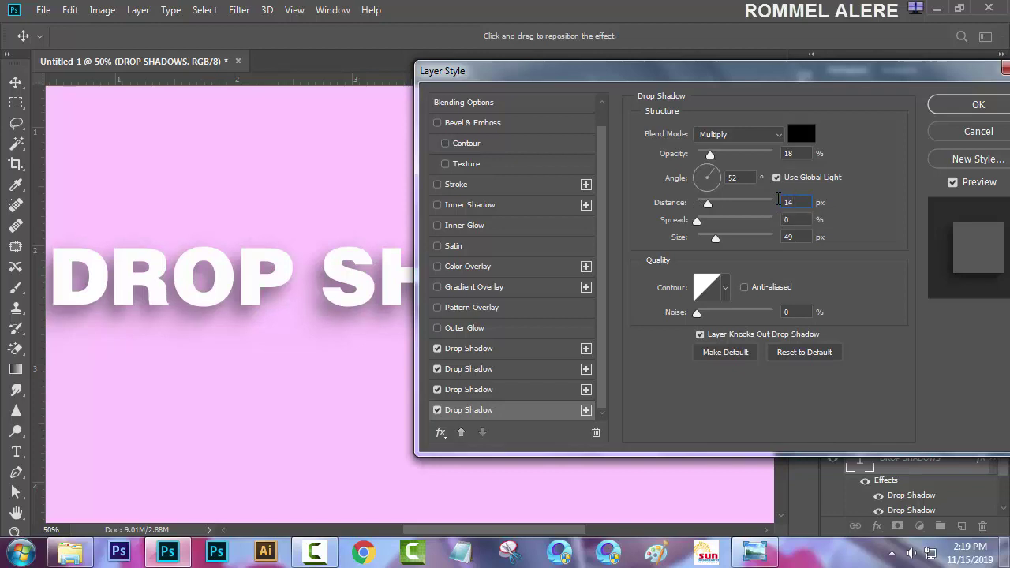
double_click(790, 238)
text(32)
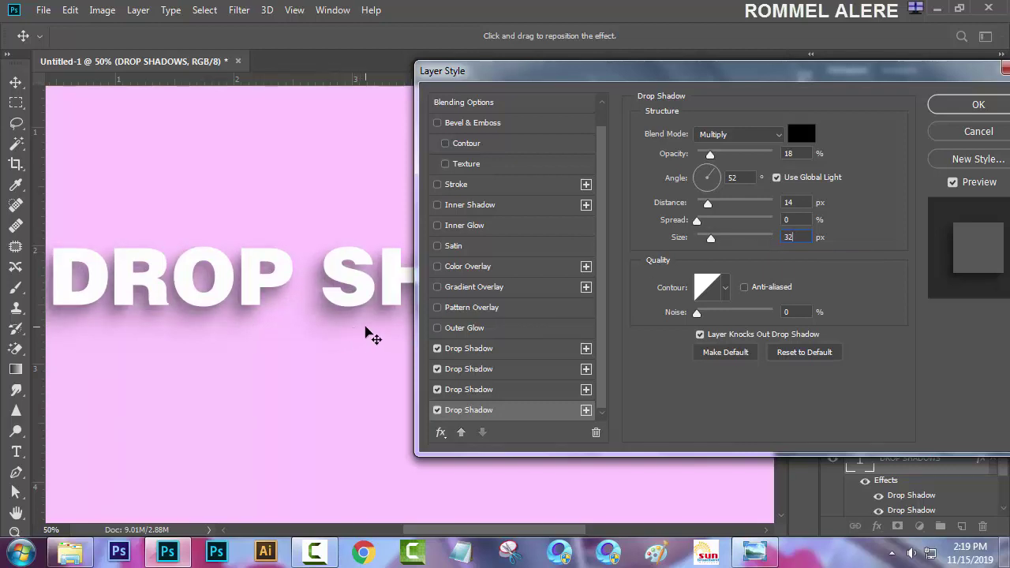
key(BackSpace)
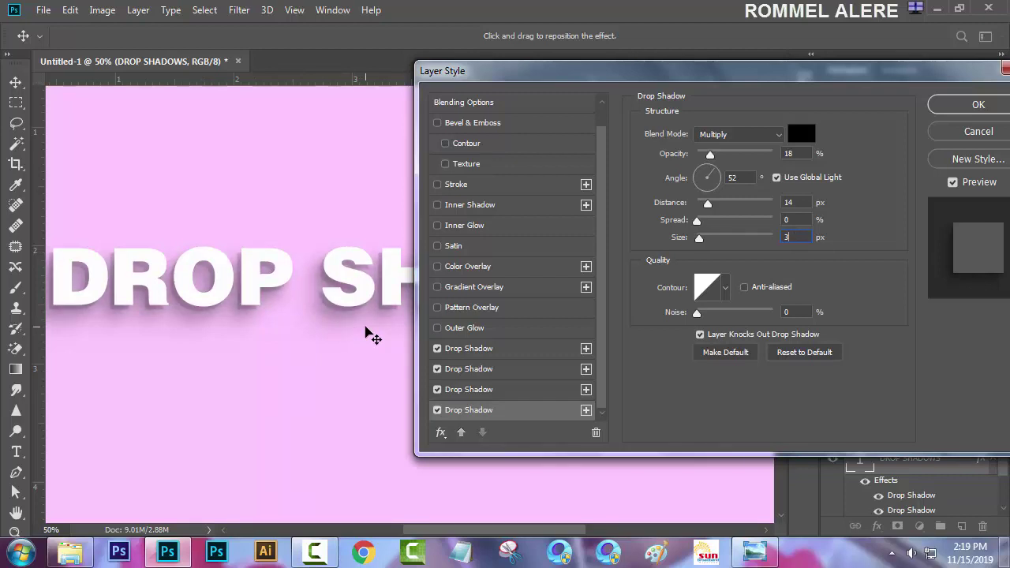
text(2)
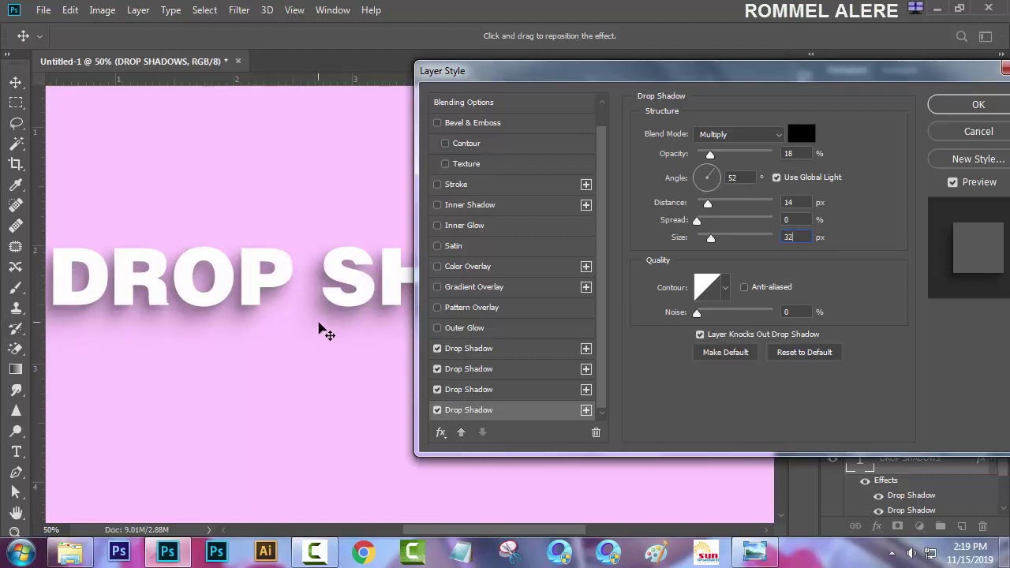
click(991, 111)
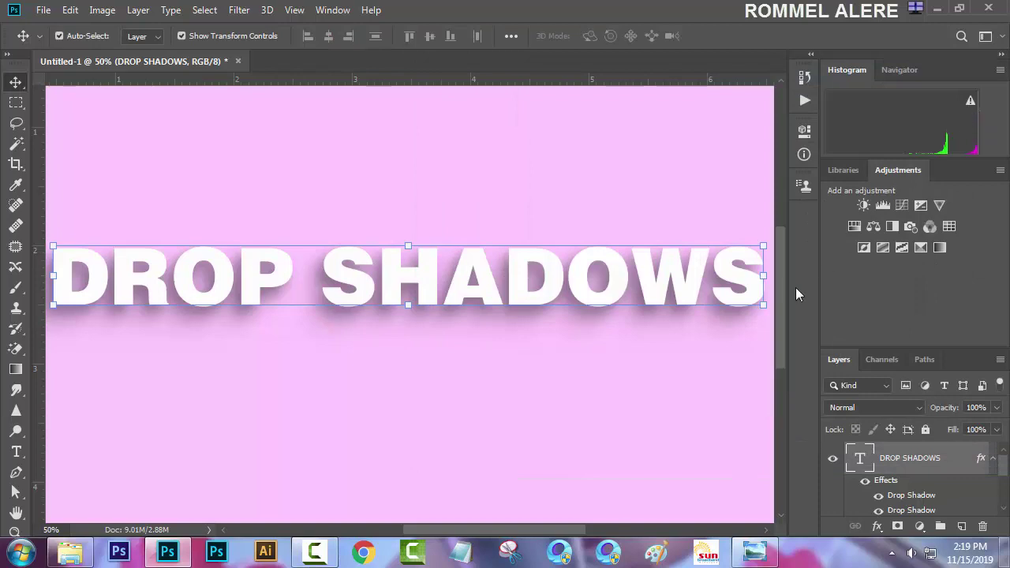
click(612, 387)
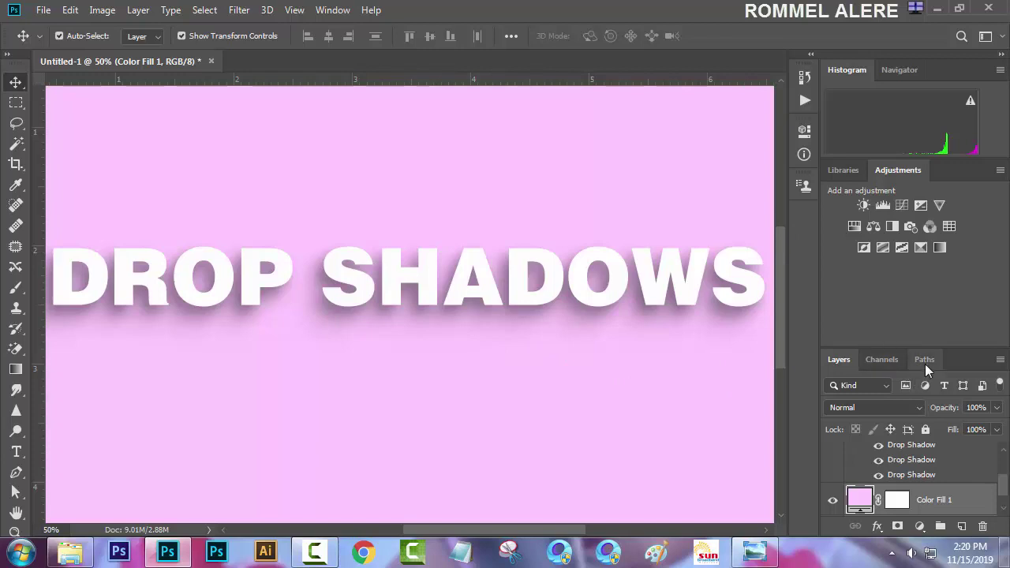
Enlarge the layer list and hide the text layer's four drop shadows one by one to compare the text without them
drag(933, 348, 944, 246)
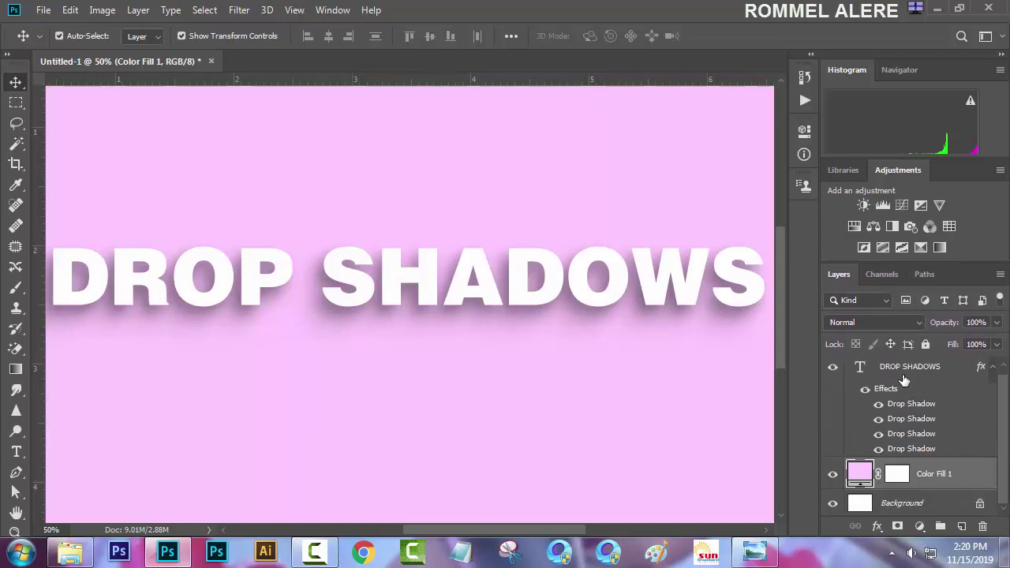
click(886, 450)
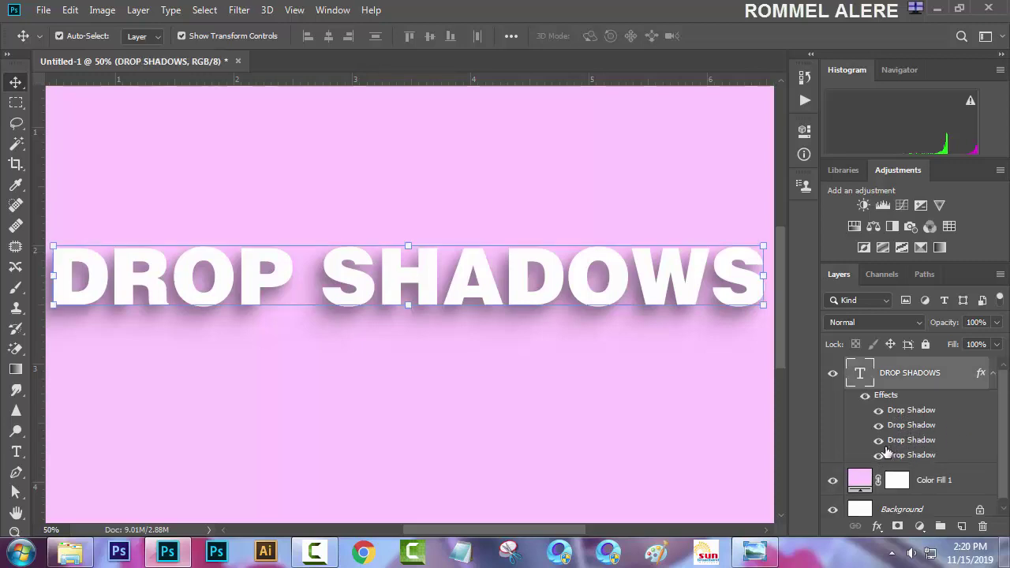
click(879, 440)
click(879, 440)
click(880, 424)
click(879, 410)
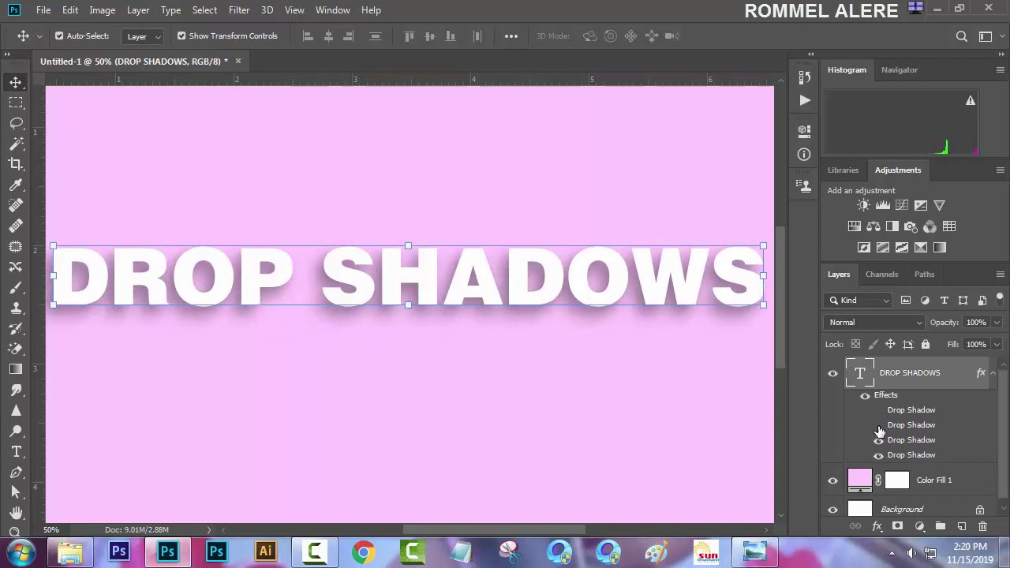
click(879, 440)
click(878, 455)
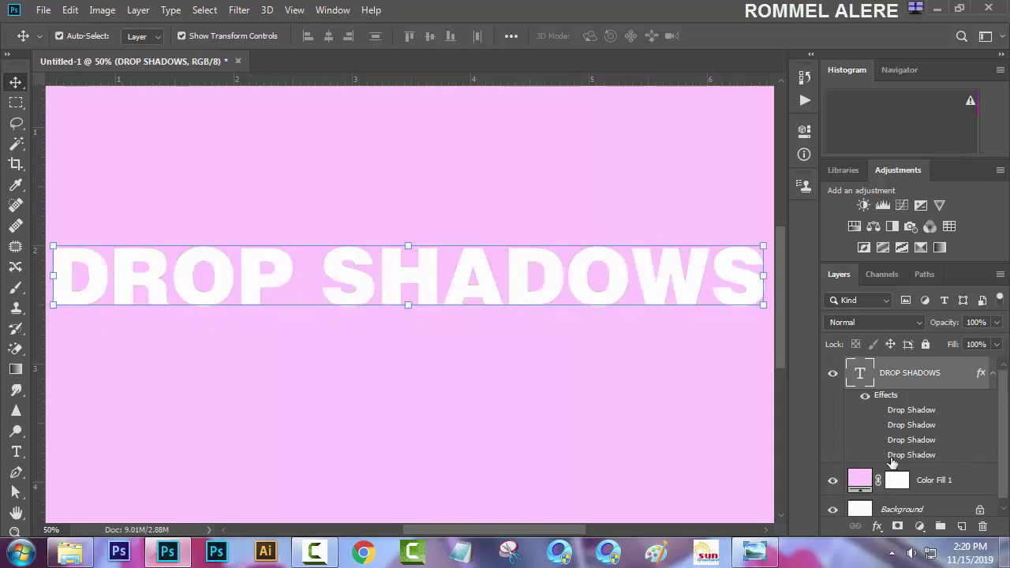
Show all four drop shadows again one by one and view the result with the text deselected
click(879, 454)
click(879, 440)
click(879, 425)
click(879, 410)
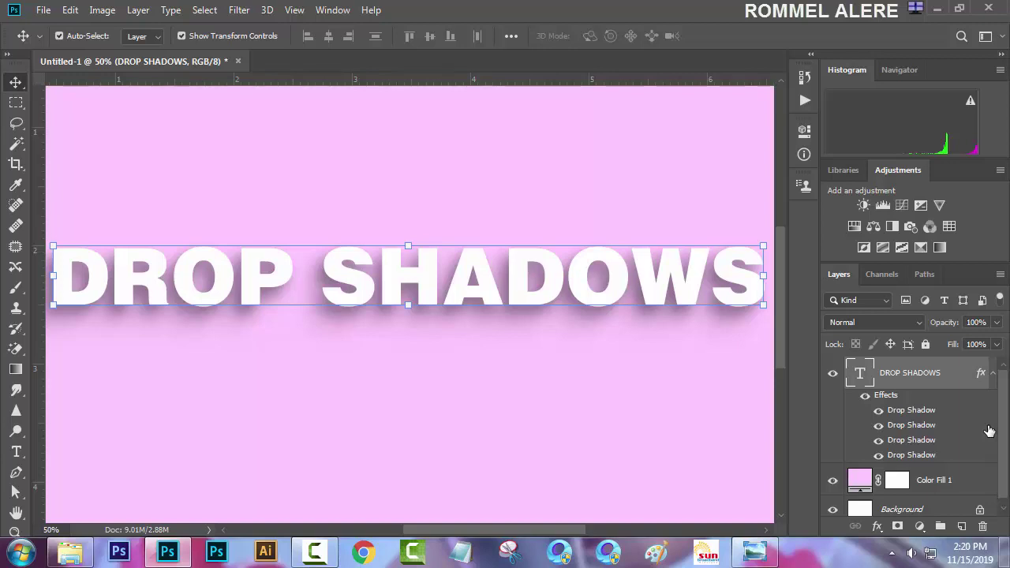
click(671, 424)
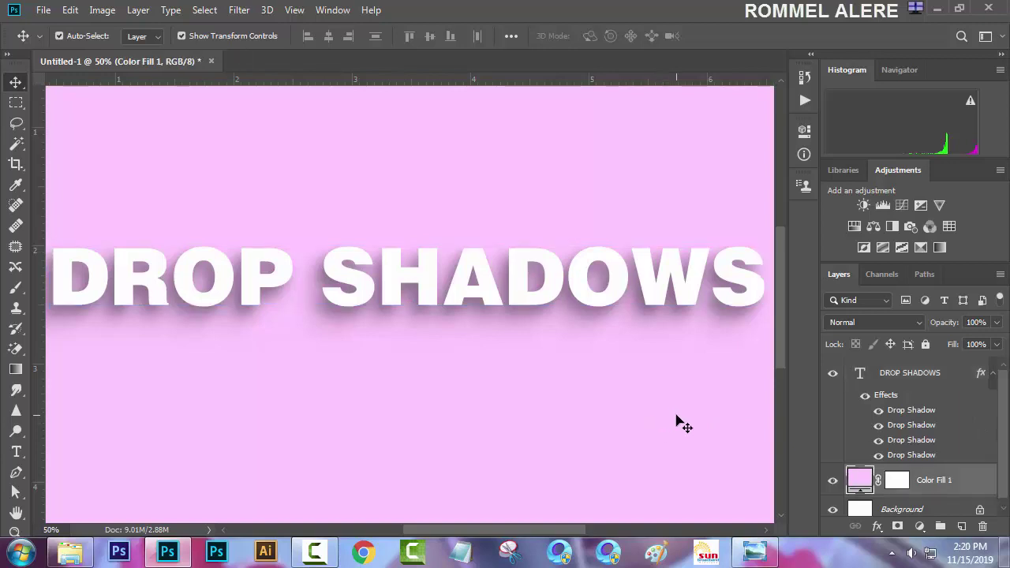